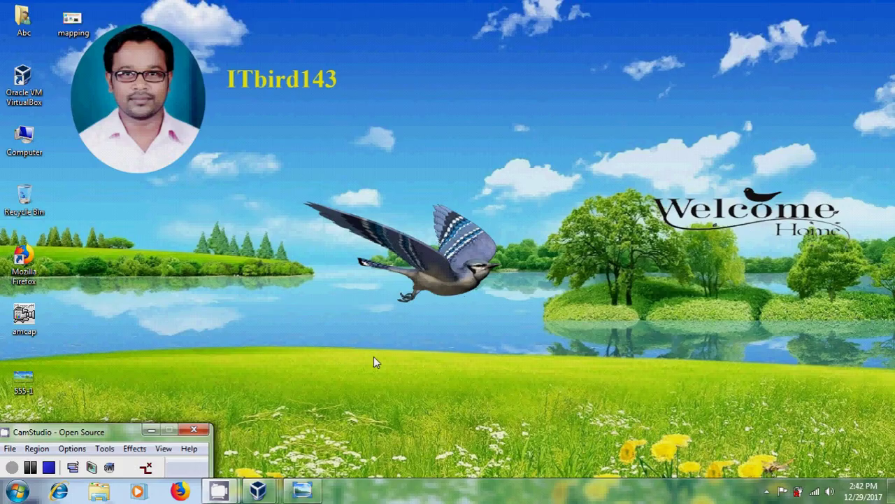
- Bring the 2012server VM into view, then switch to the Windows 7 client VM
click(319, 496)
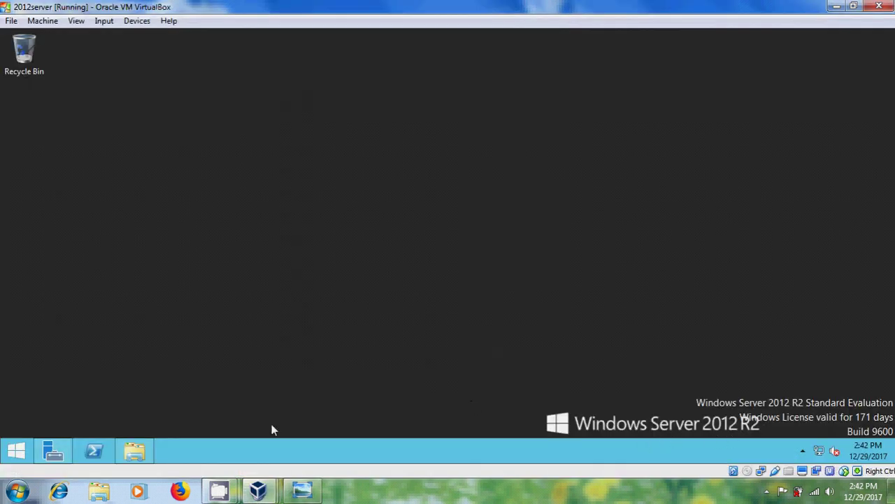
click(266, 358)
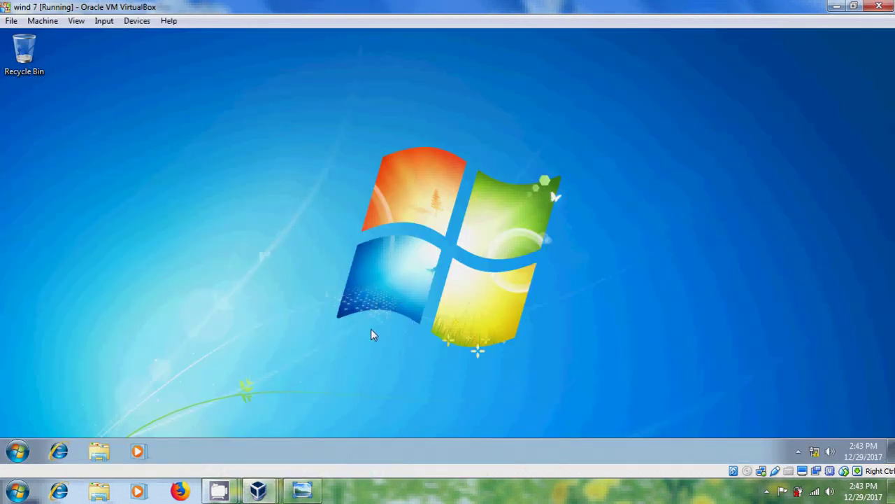
mouse_move(258, 490)
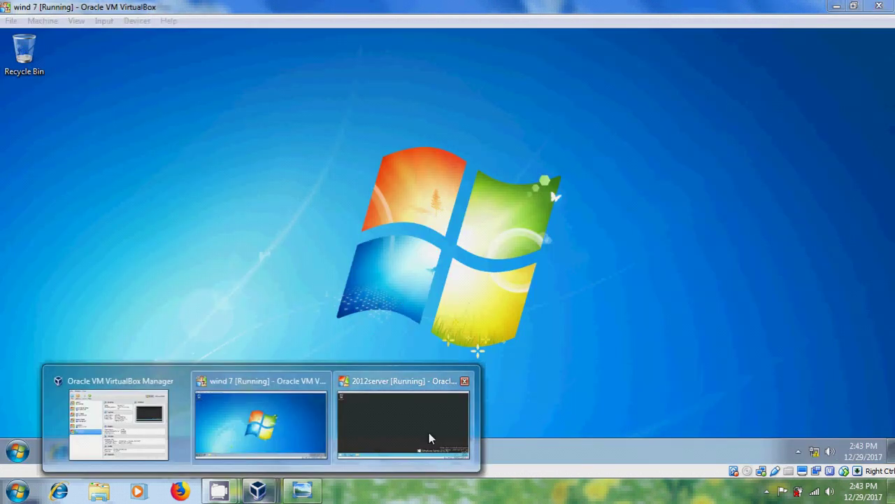
- On the 2012server VM, show Server Manager's Shares page listing NETLOGON, profiles and SYSVOL, with its share tasks
click(430, 437)
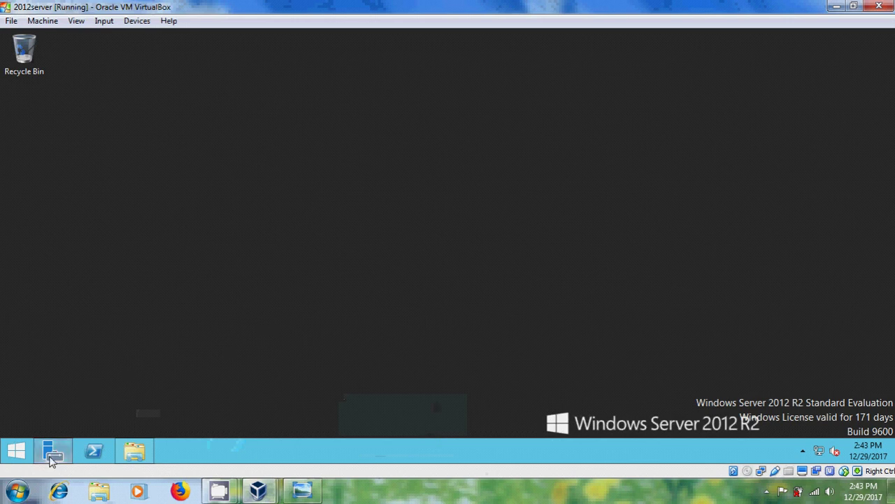
mouse_move(54, 452)
click(100, 396)
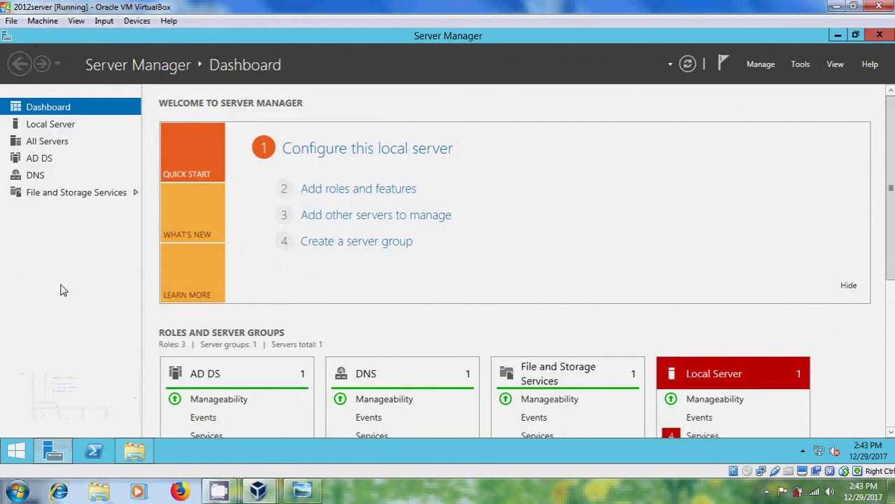
click(104, 199)
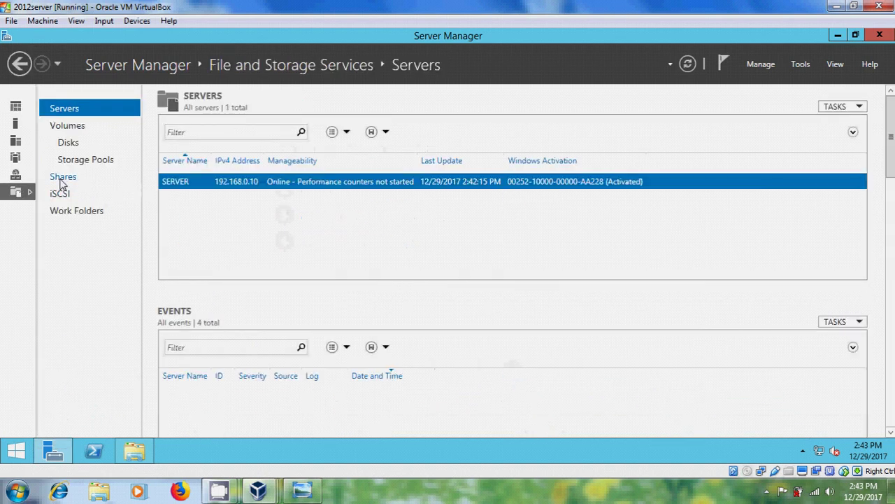
click(73, 183)
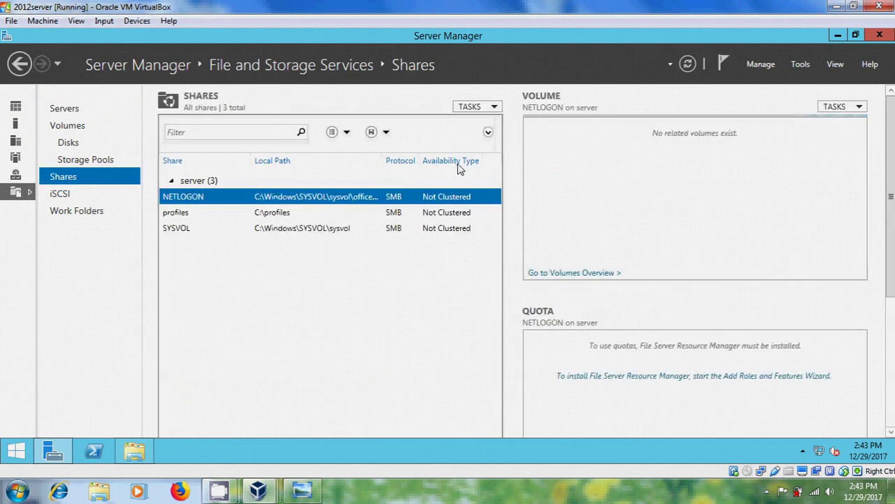
click(494, 108)
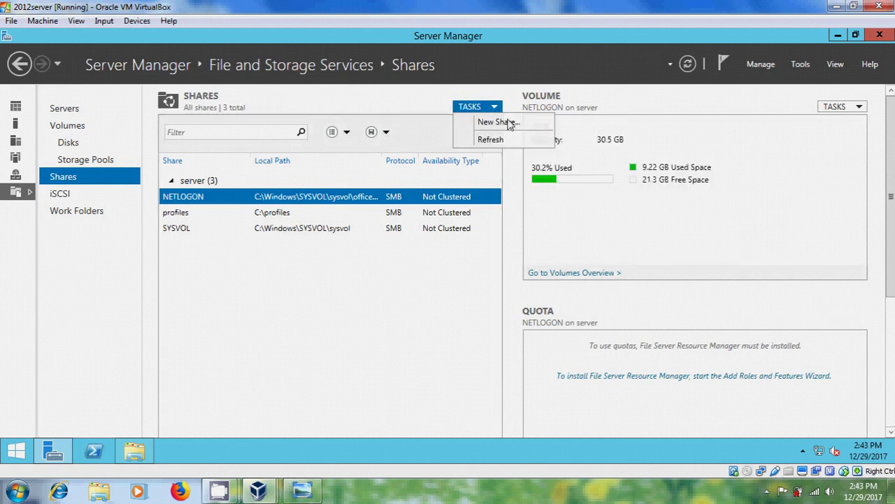
- Start a maximized New Share Wizard using the SMB Share - Quick profile
click(514, 123)
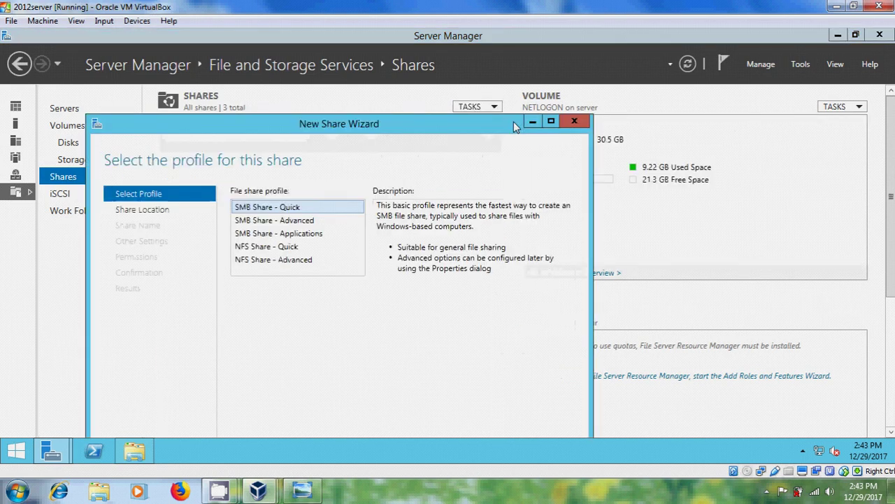
click(551, 122)
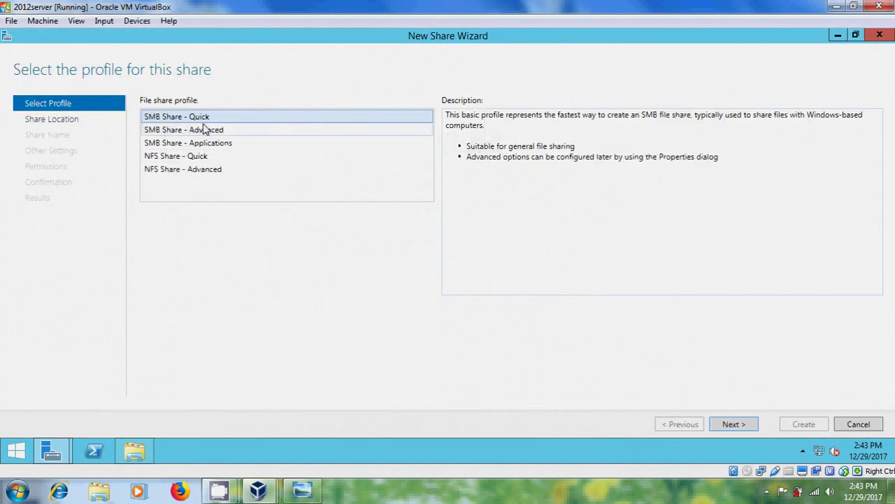
click(733, 425)
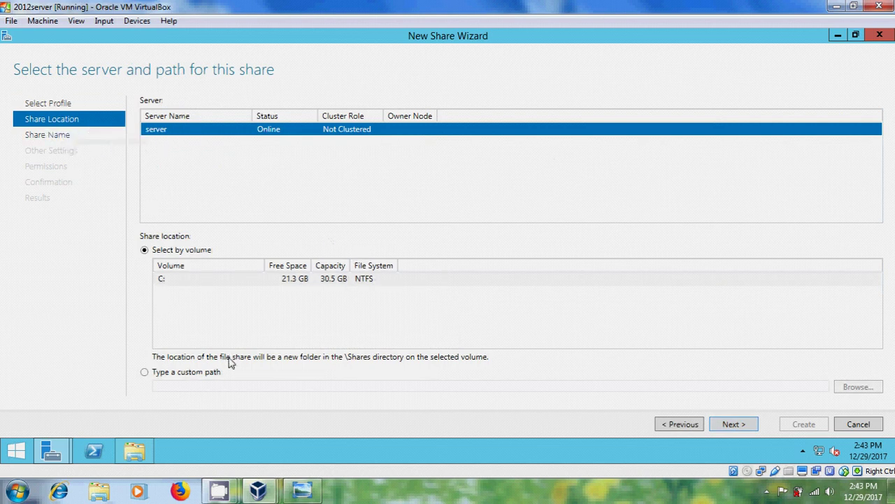
- Create a new folder shareit on C: and set C:\shareit as the custom share path
click(145, 374)
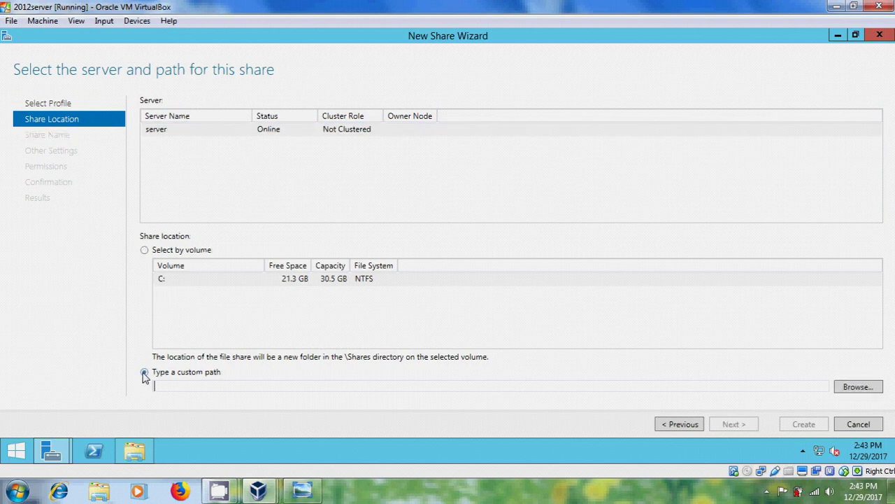
click(859, 387)
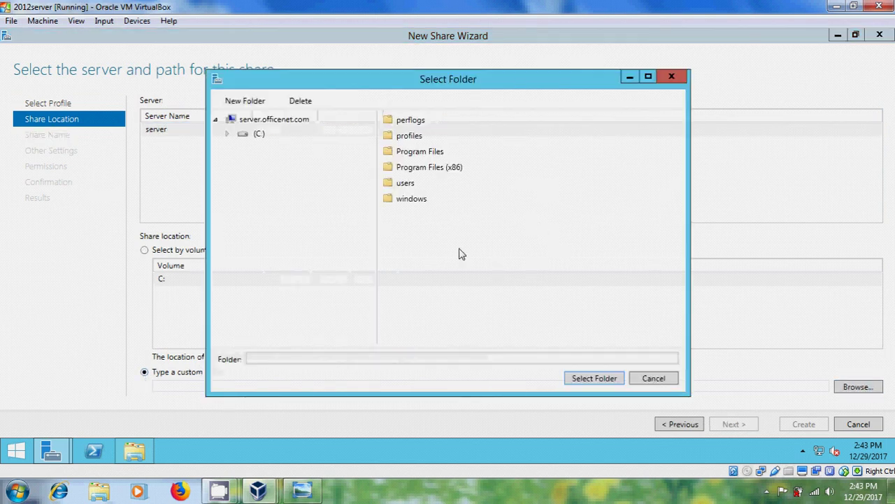
click(259, 105)
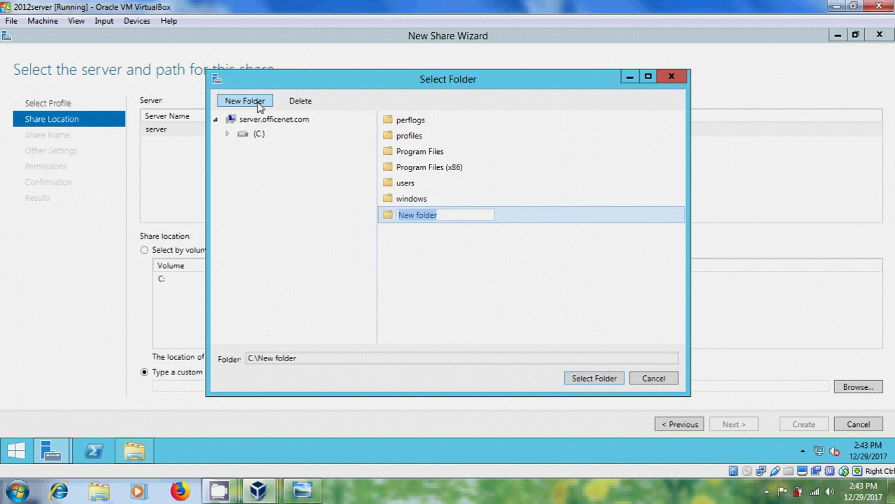
text(shareit)
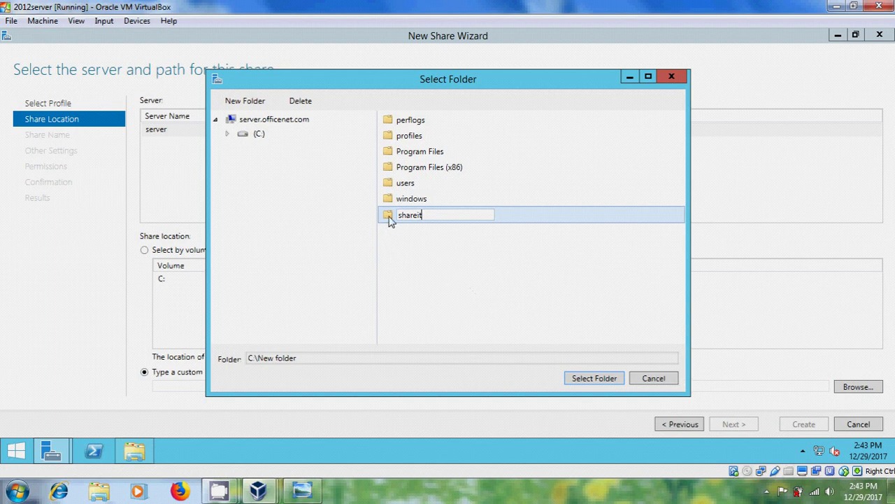
key(Return)
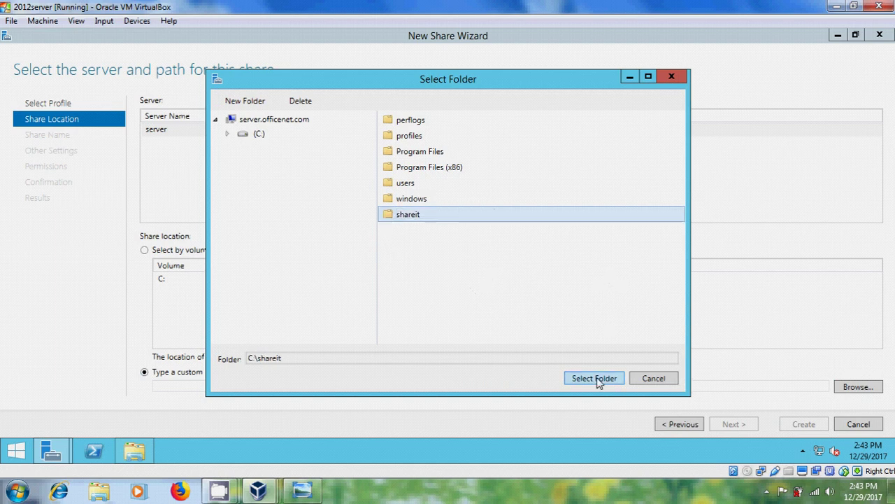
click(597, 378)
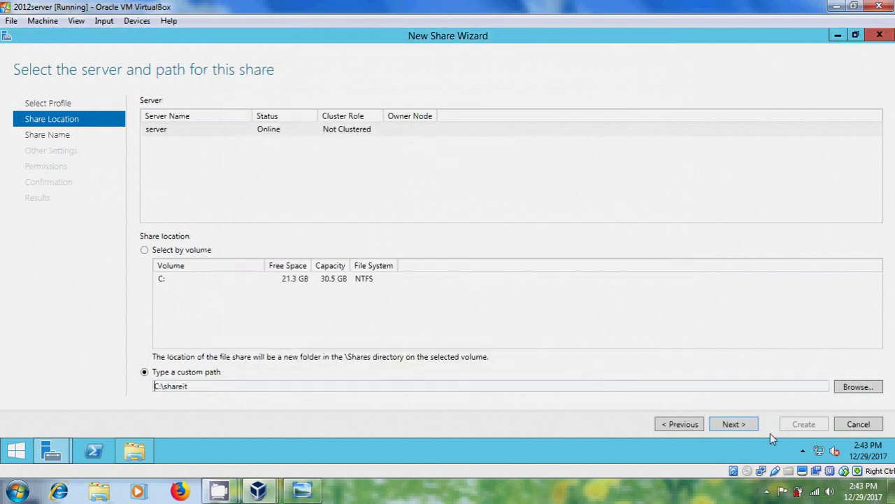
- Keep the share name shareit, default settings and permissions, create the share, and close the wizard
click(744, 428)
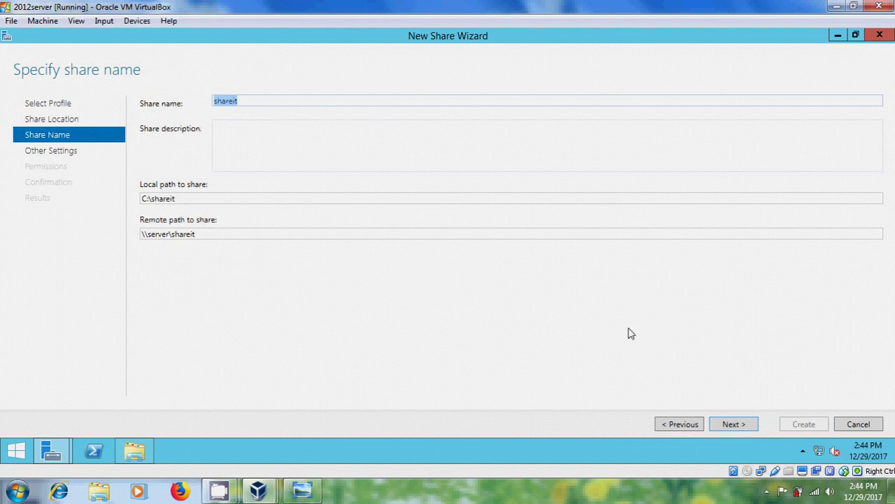
click(741, 429)
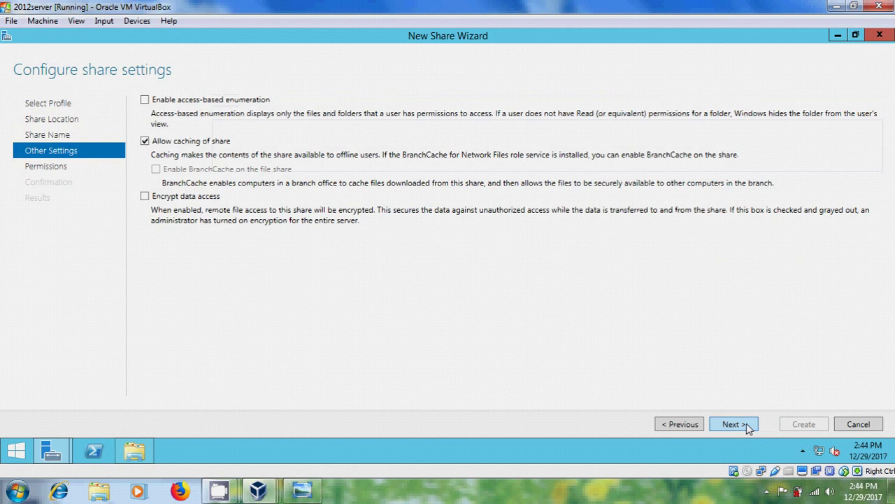
click(748, 428)
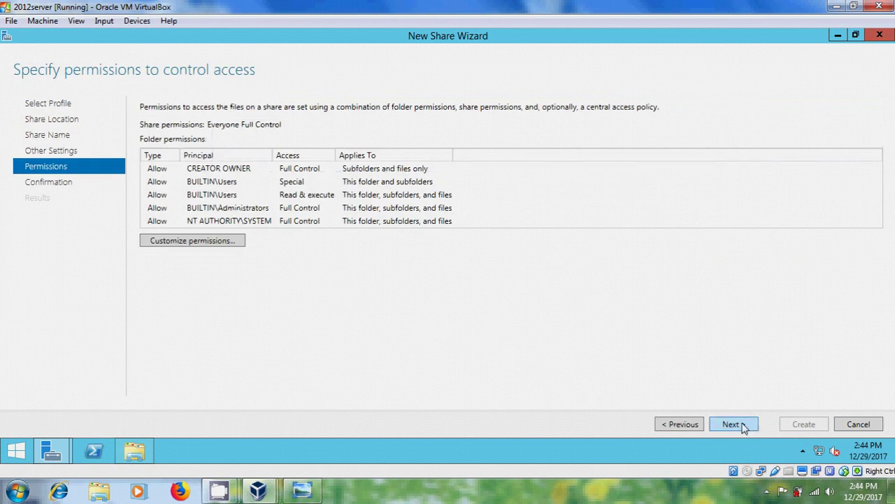
click(745, 428)
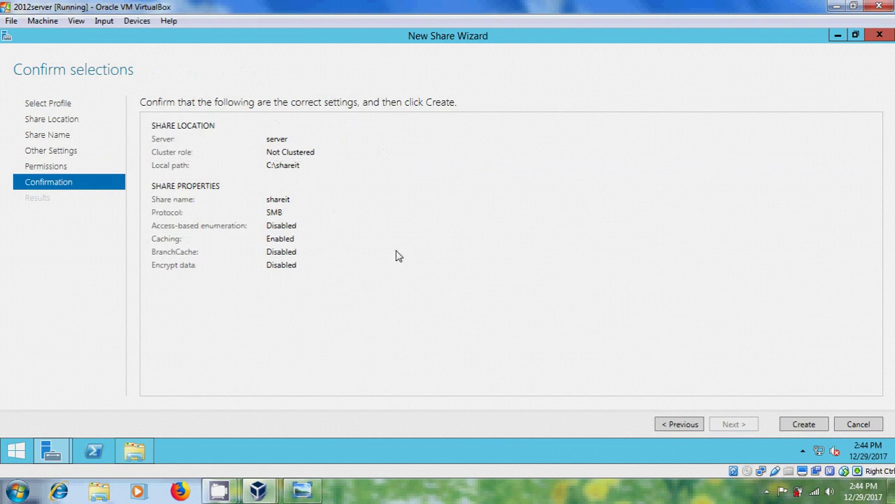
click(805, 424)
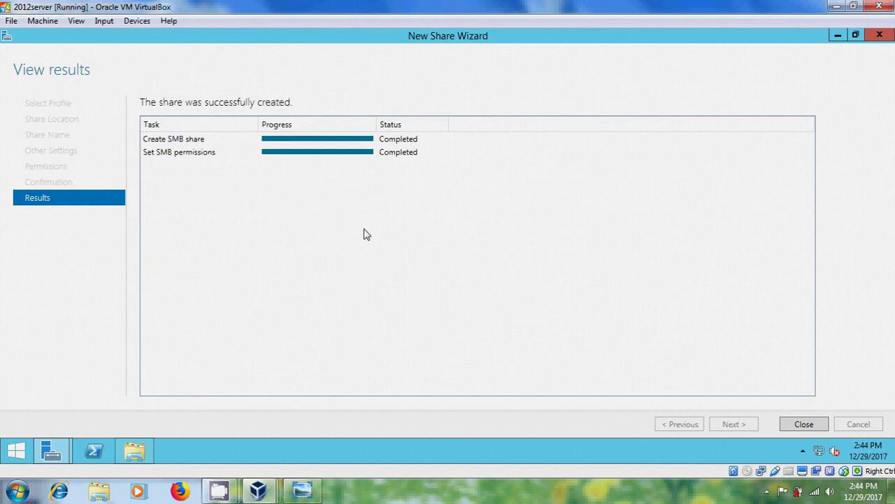
click(804, 424)
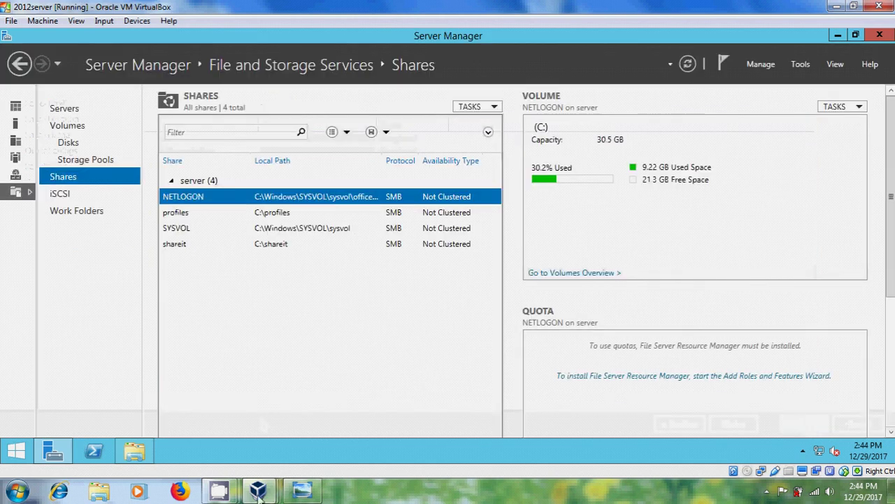
click(282, 428)
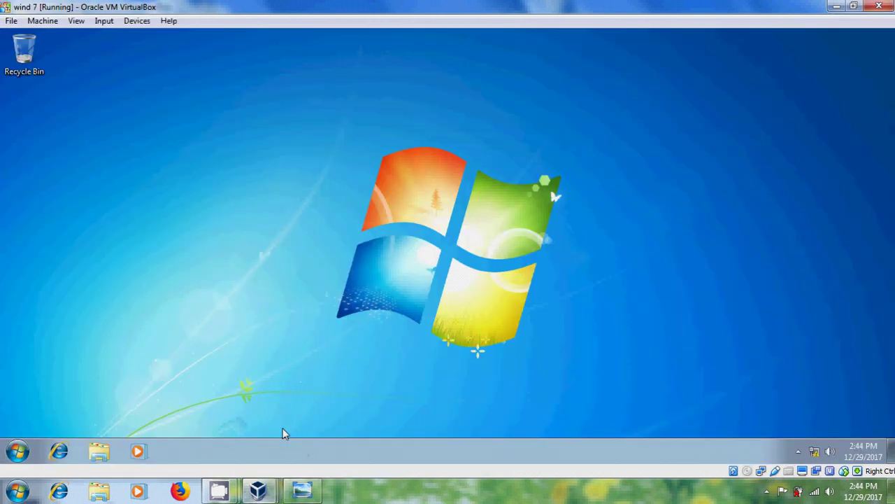
click(17, 451)
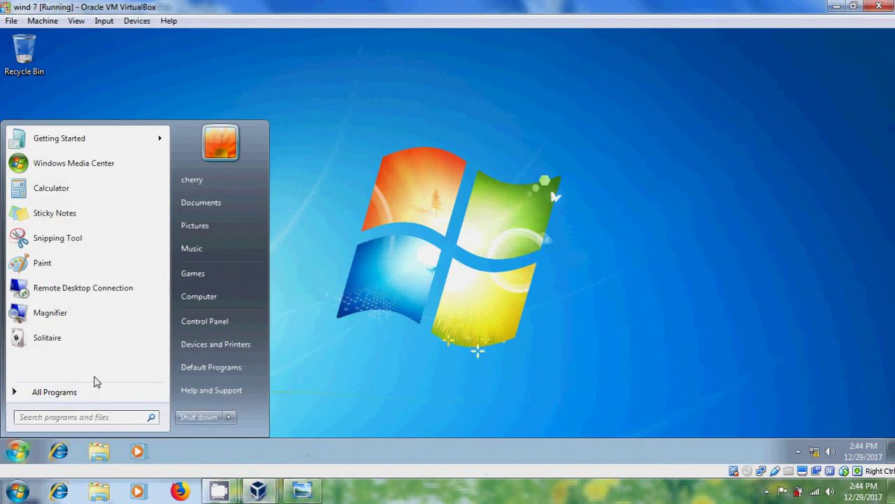
text(\\server\shareit)
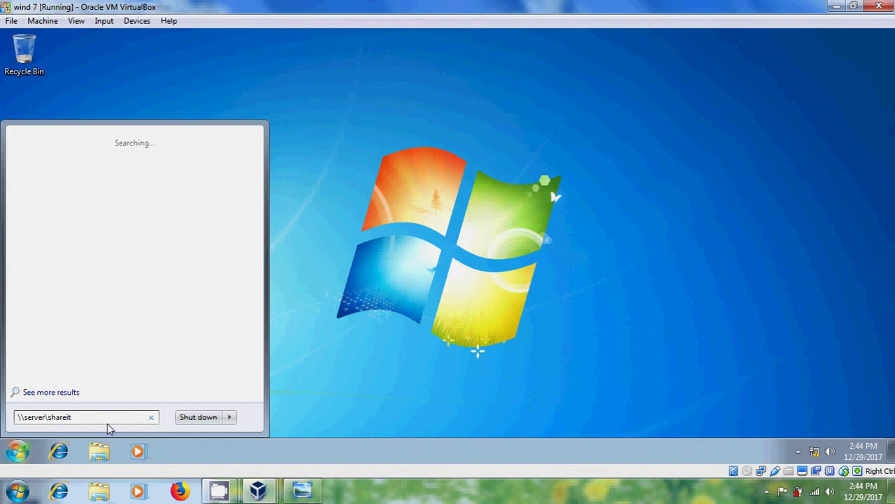
key(Return)
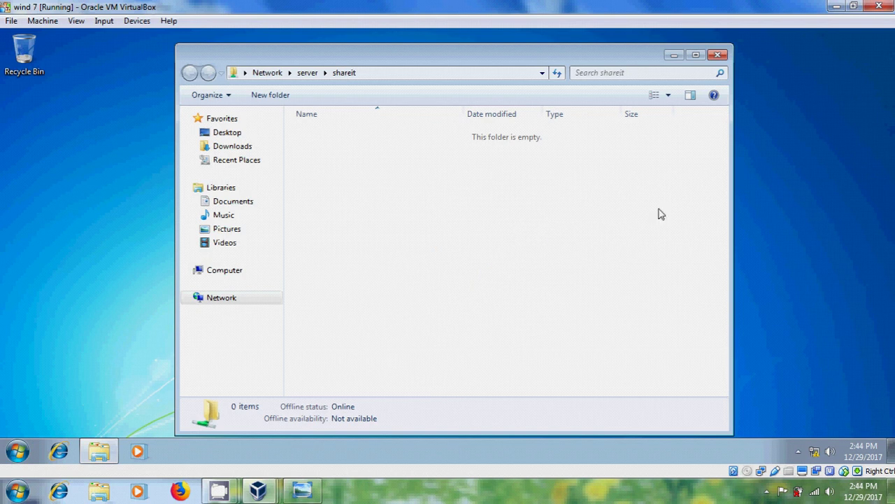
click(719, 56)
mouse_move(258, 490)
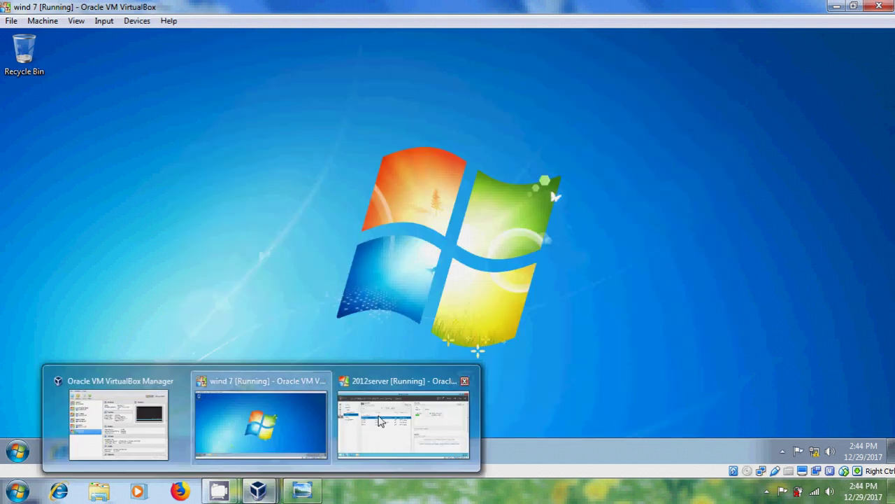
click(381, 419)
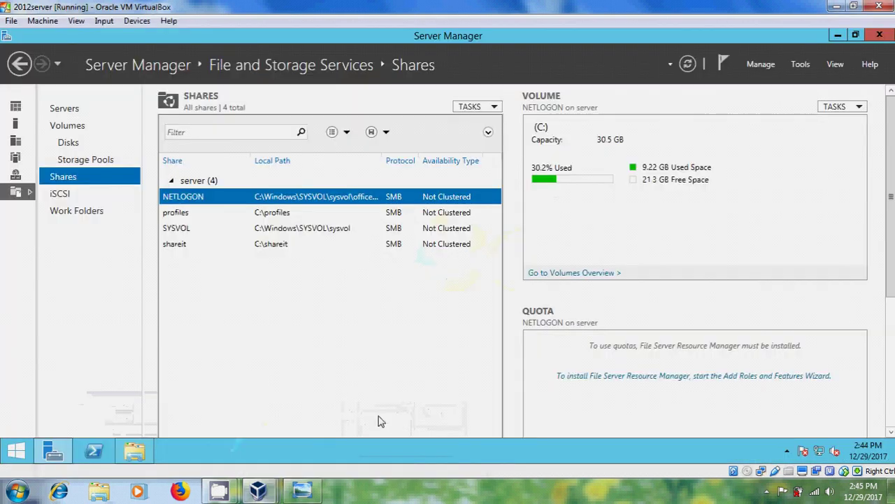
- Create a new text document on the server desktop and open it in Notepad
click(837, 35)
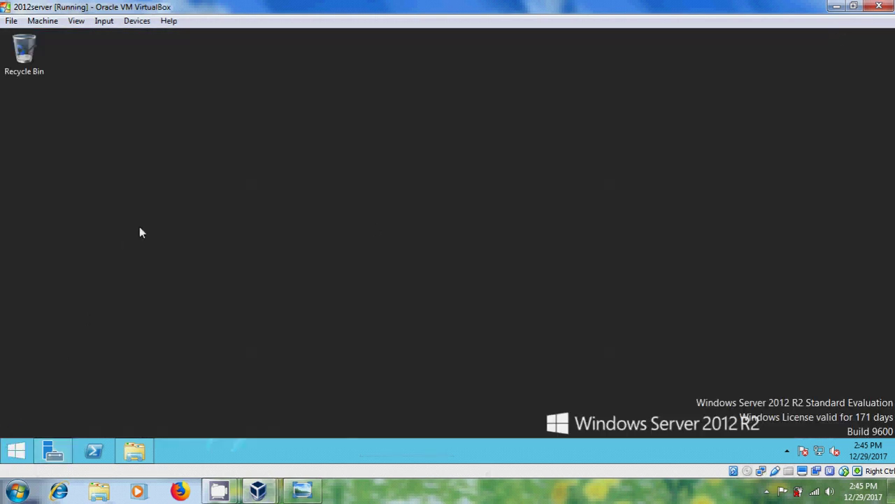
right_click(126, 148)
mouse_move(155, 231)
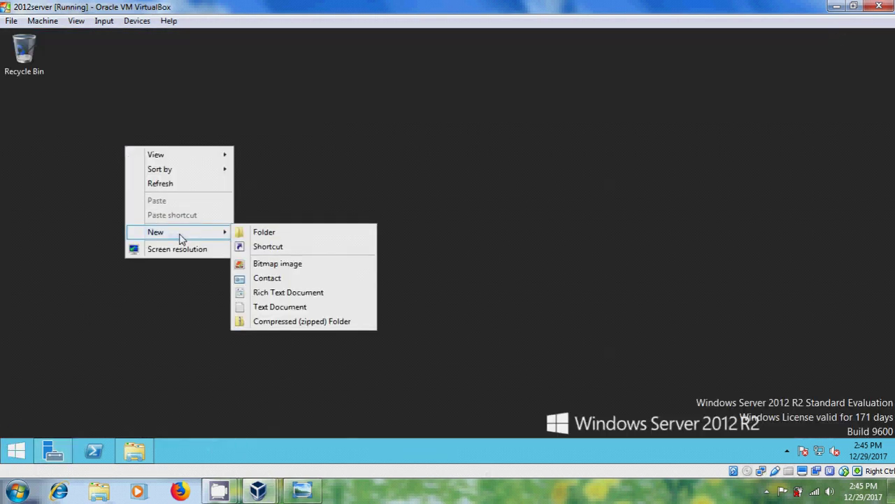
click(316, 307)
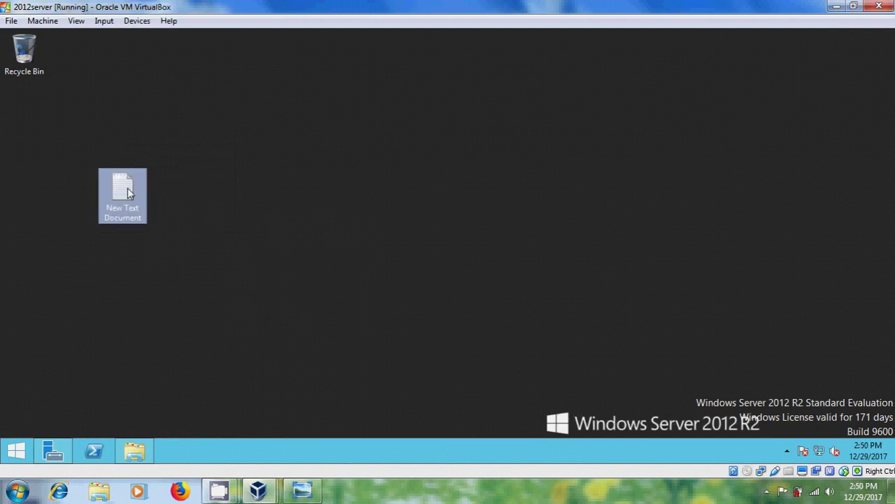
double_click(128, 194)
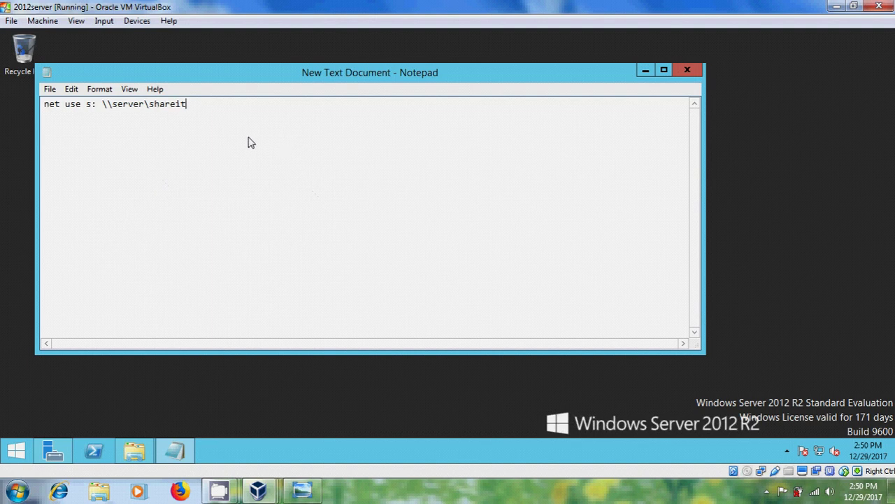
- Save the 'net use s: \\server\shareit' script as mappingdrive.bat
click(50, 90)
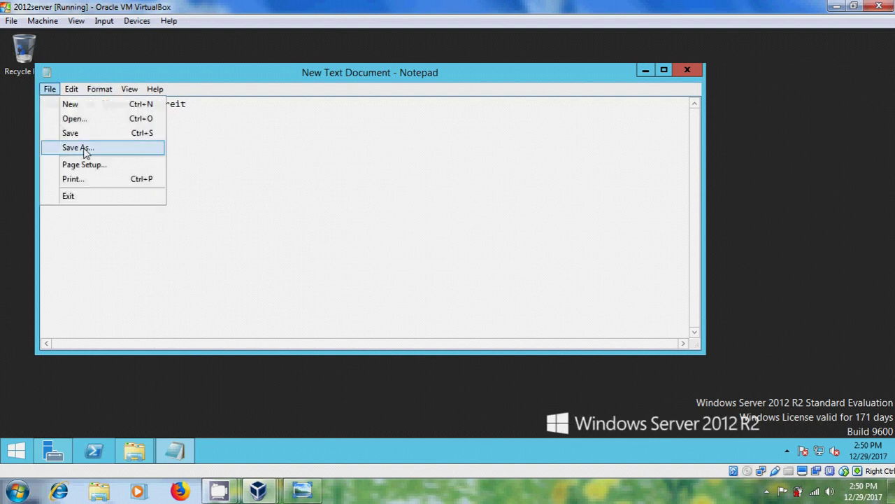
click(78, 148)
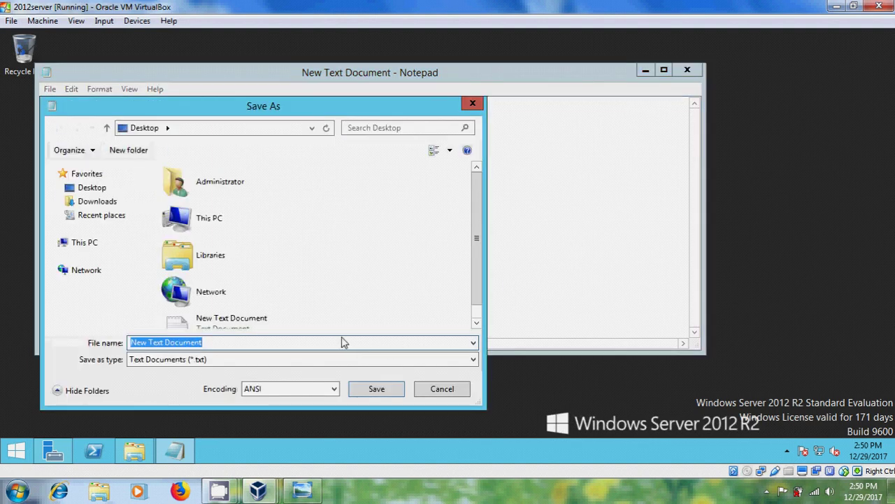
text(mappingdrive.bat)
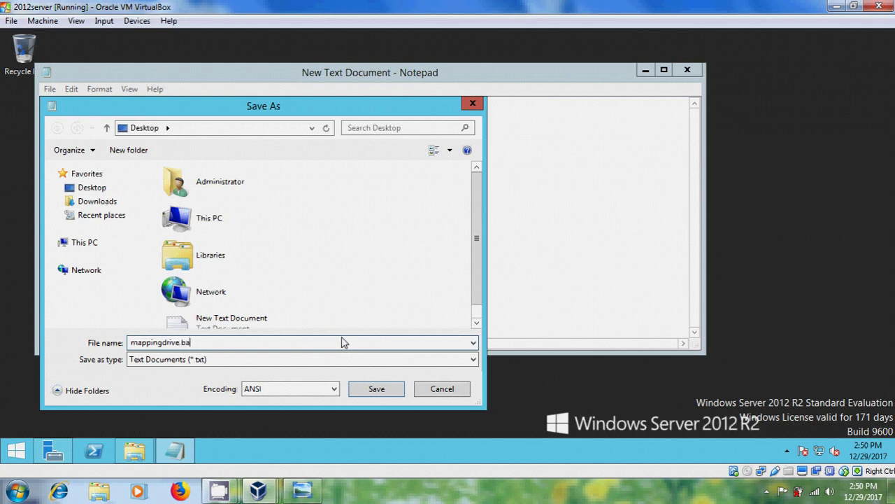
click(389, 388)
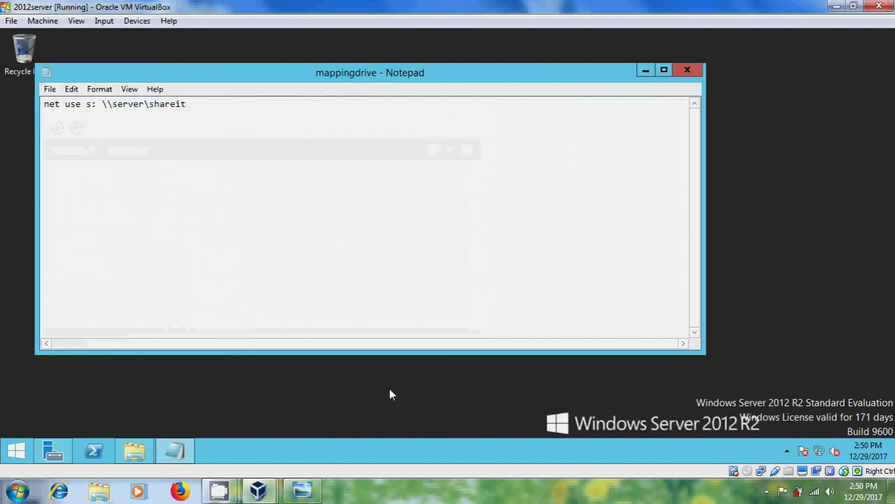
- Close Notepad and copy the mappingdrive.bat file from the desktop
click(688, 70)
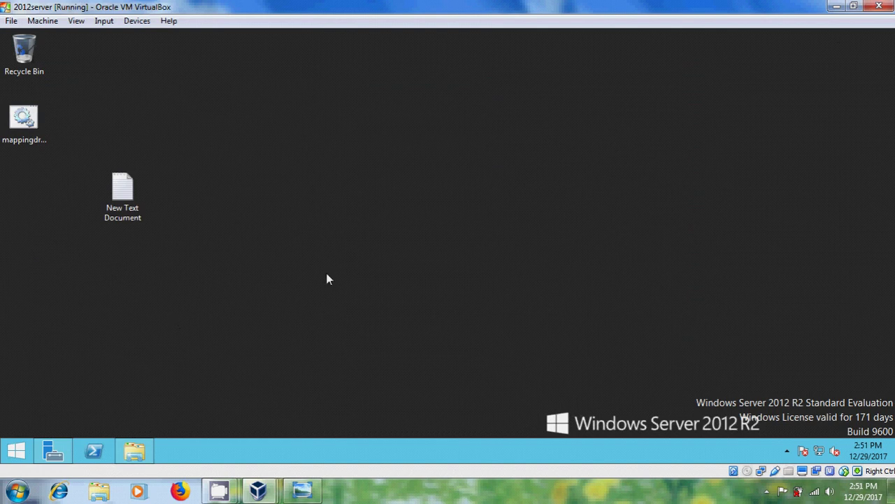
right_click(20, 122)
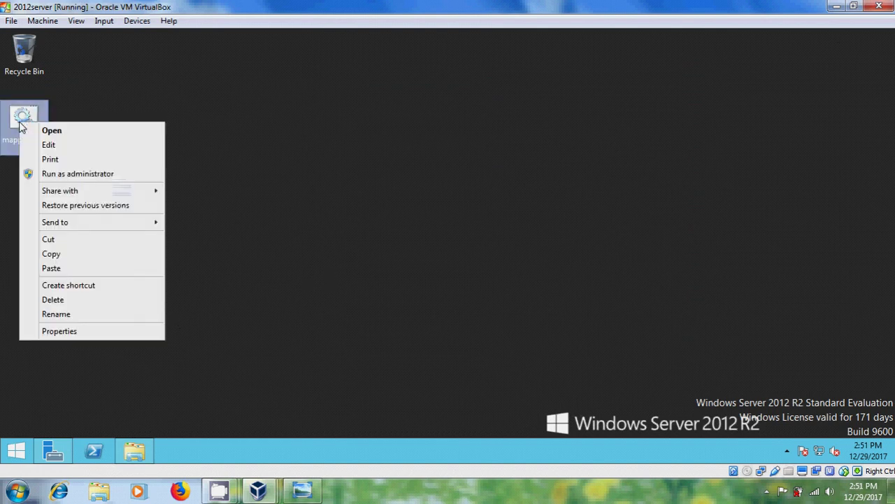
click(87, 257)
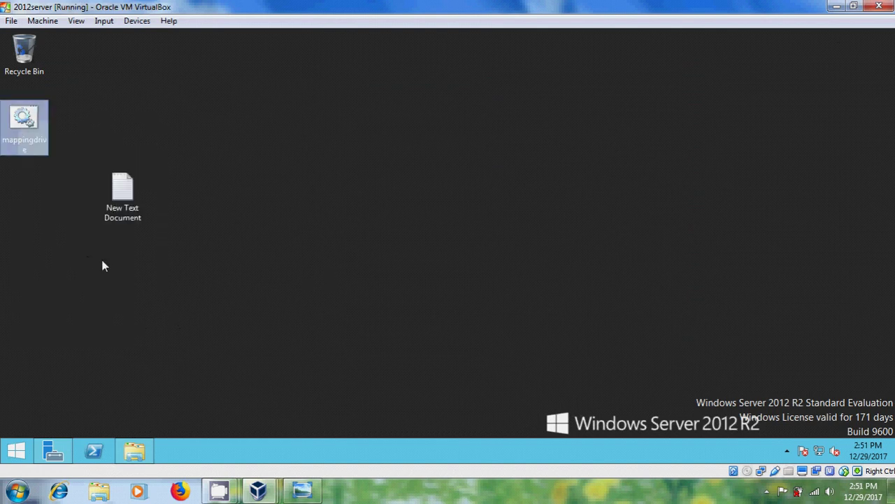
- Paste mappingdrive.bat into C:\Windows\SYSVOL\sysvol\officenet.com\scripts
click(134, 451)
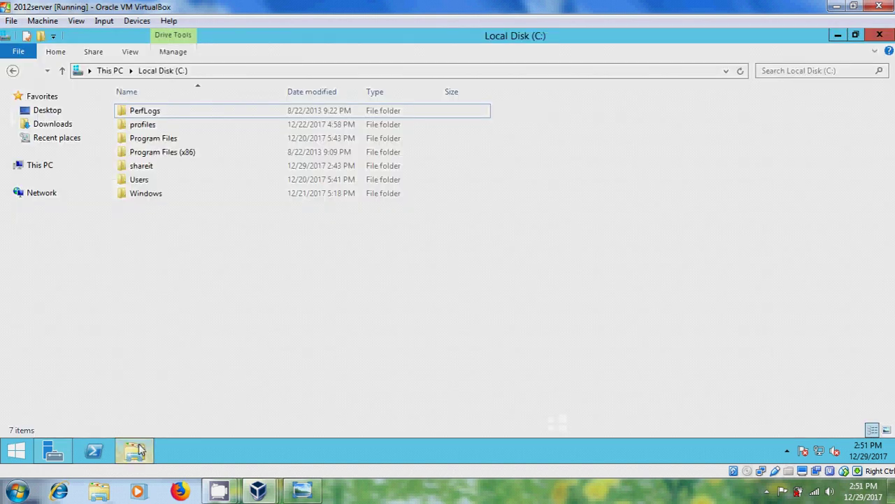
double_click(188, 196)
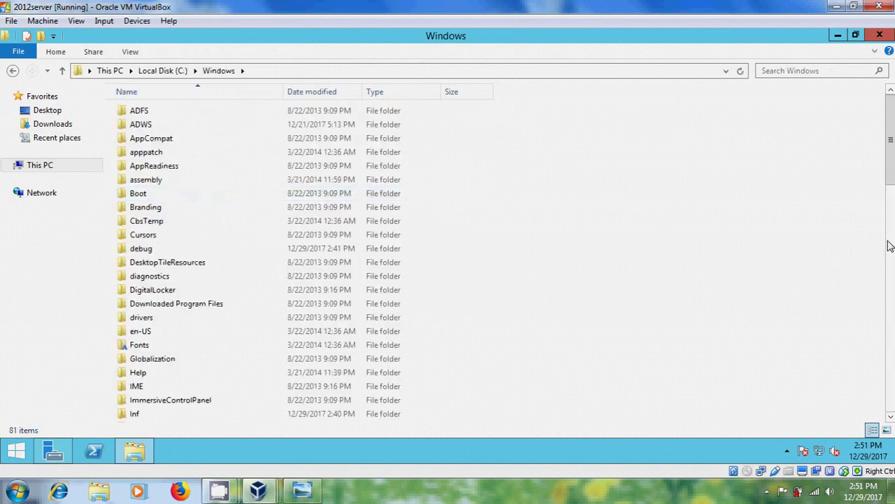
drag(891, 170, 891, 314)
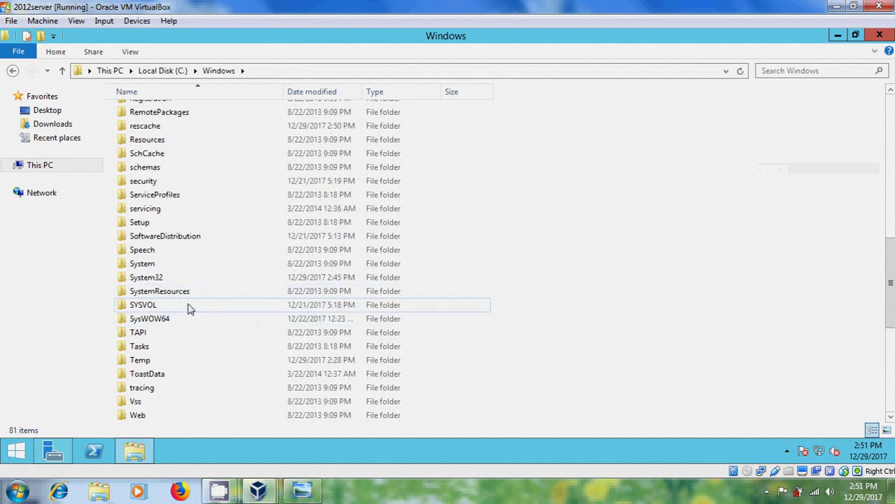
double_click(189, 309)
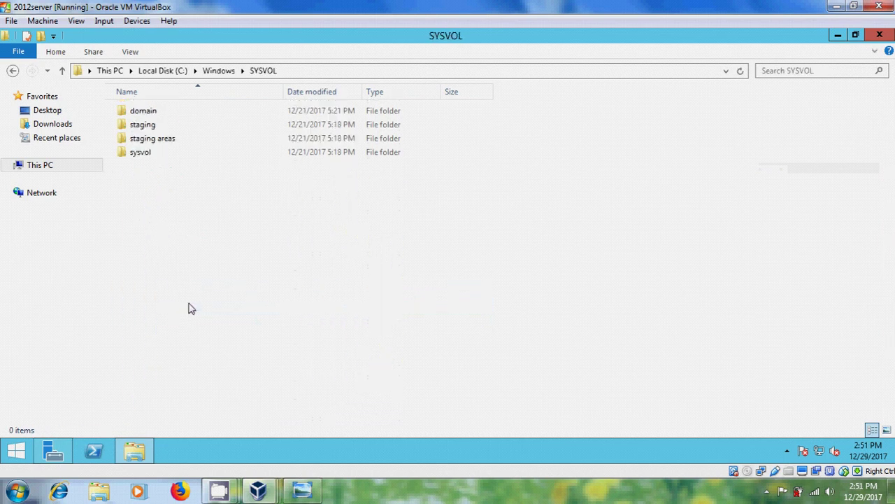
double_click(173, 155)
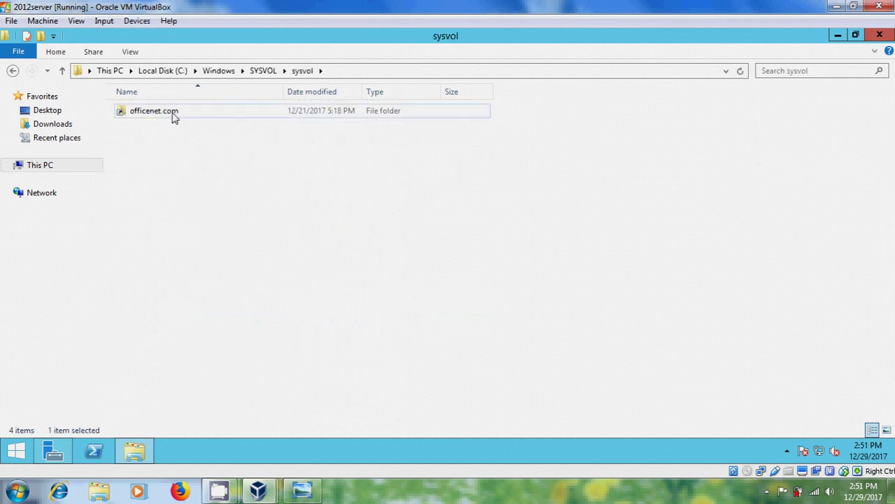
double_click(184, 114)
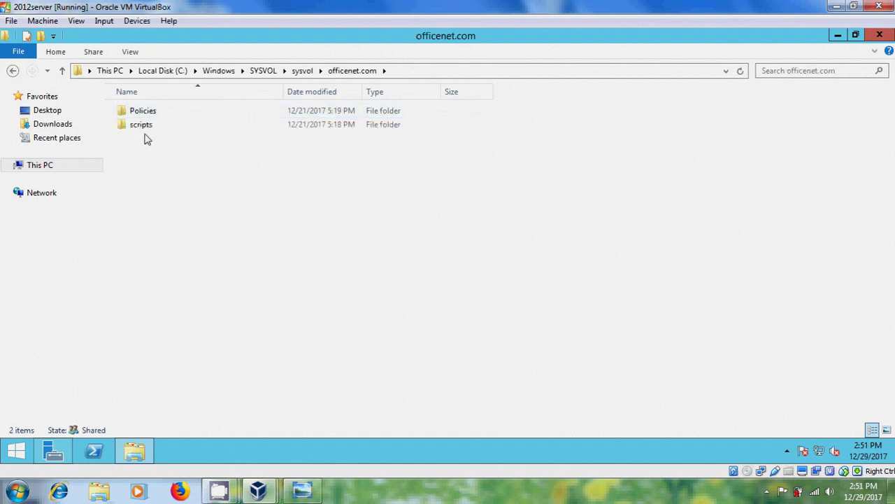
click(173, 131)
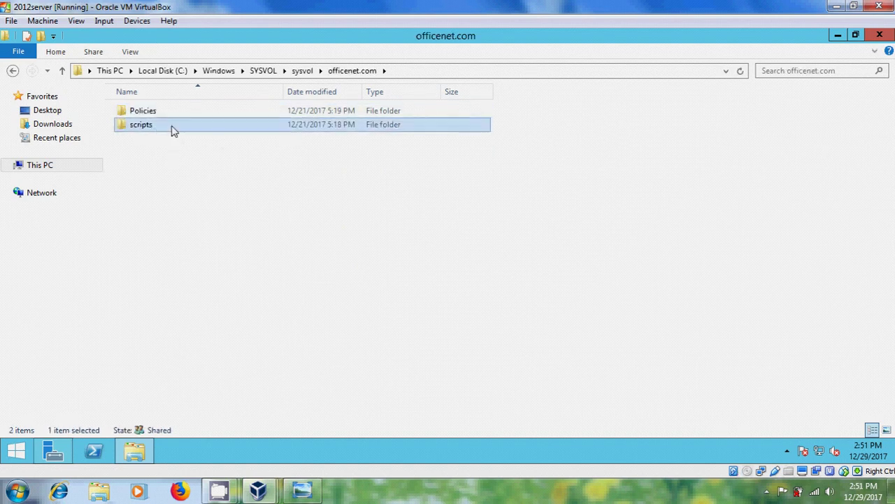
double_click(173, 132)
right_click(183, 148)
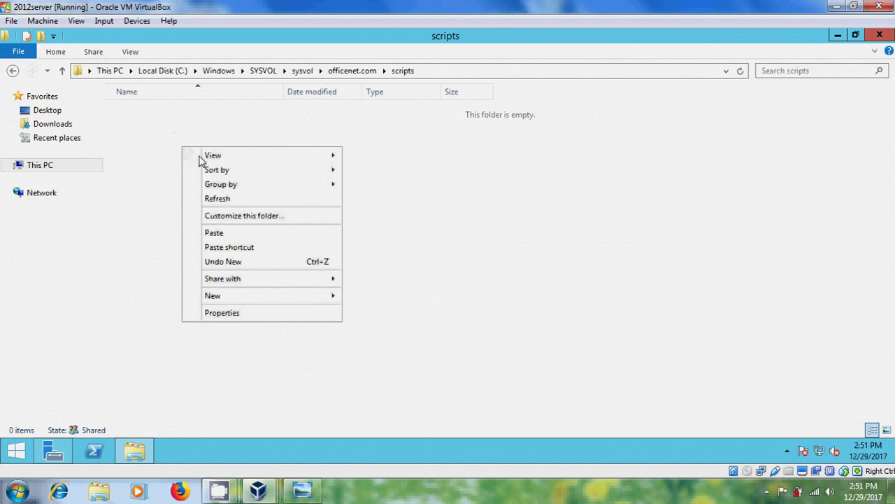
click(245, 233)
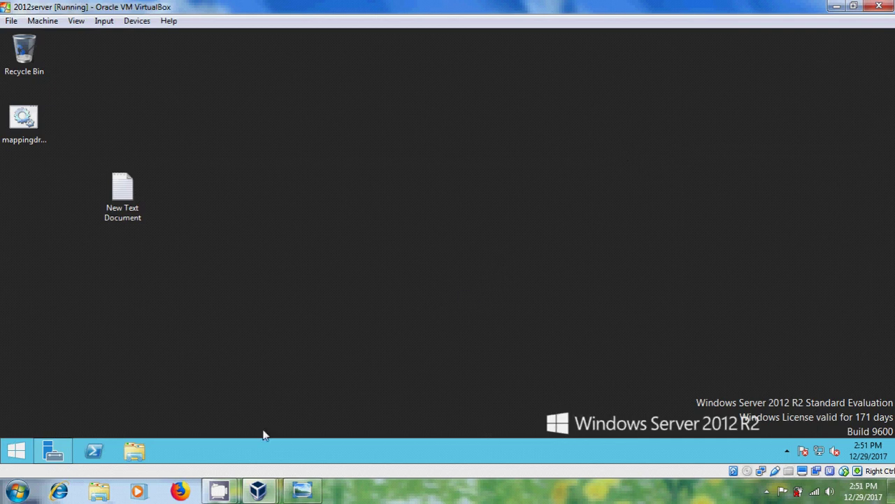
- On the Windows 7 client, view Computer's drives, then search for \\officenet.com\netlogon
mouse_move(258, 491)
click(279, 428)
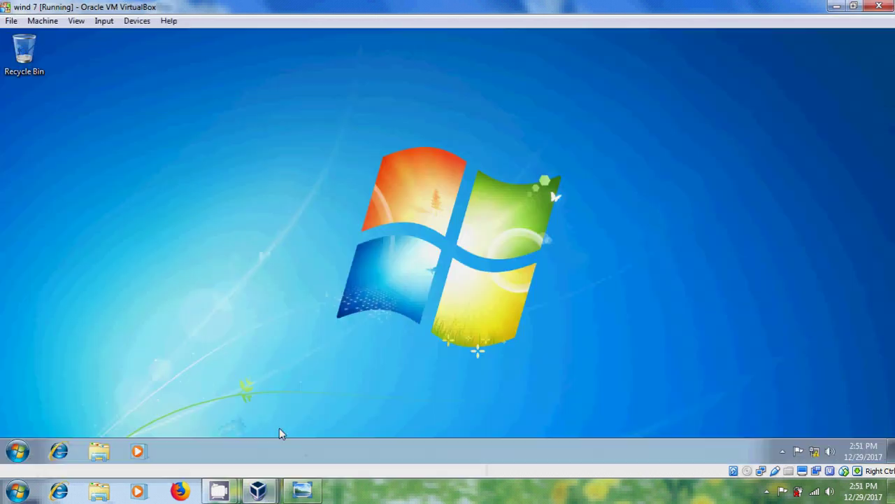
click(15, 451)
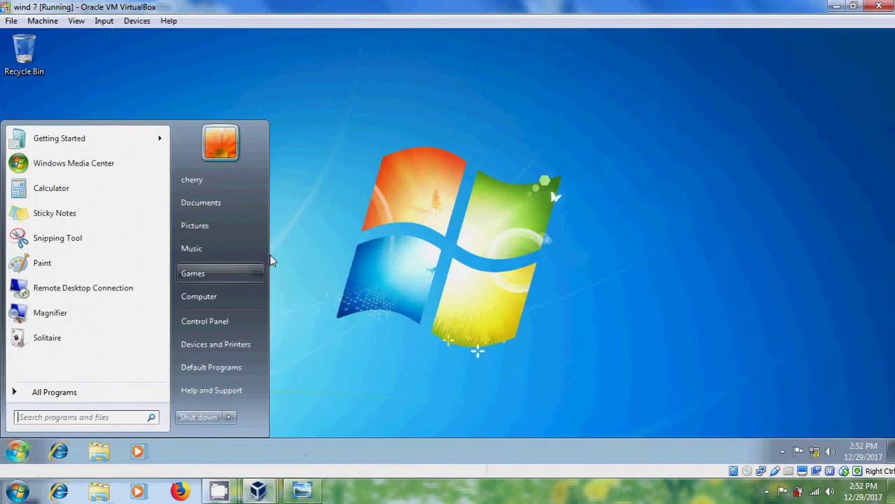
click(213, 295)
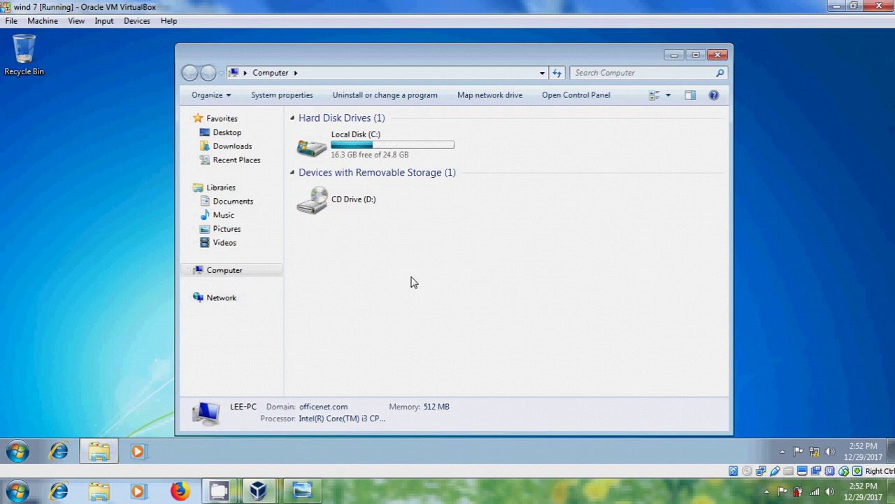
click(17, 452)
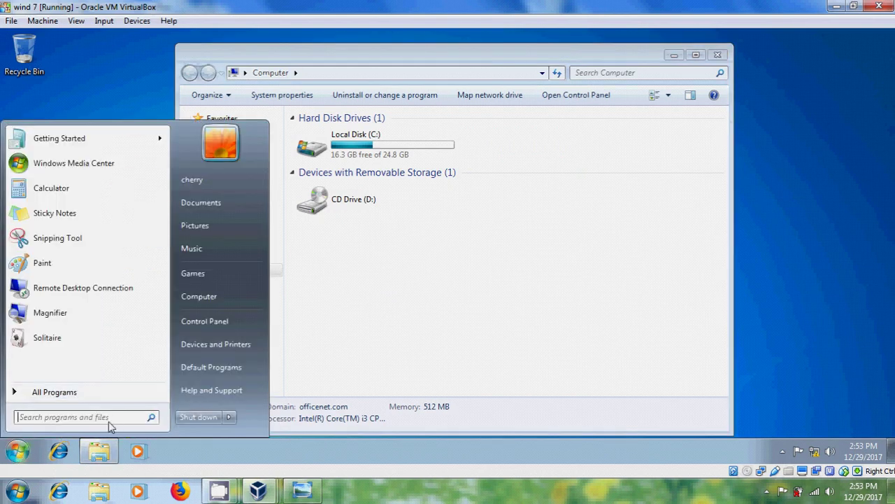
text(\\o)
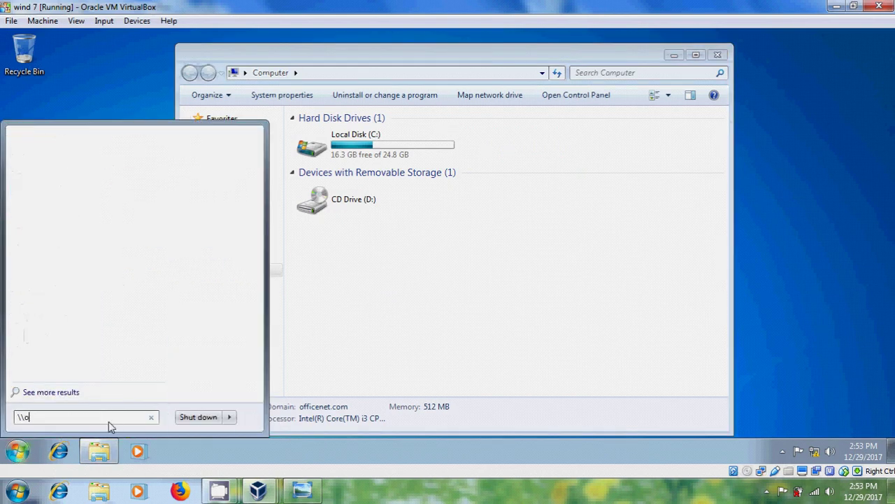
text(fficenet)
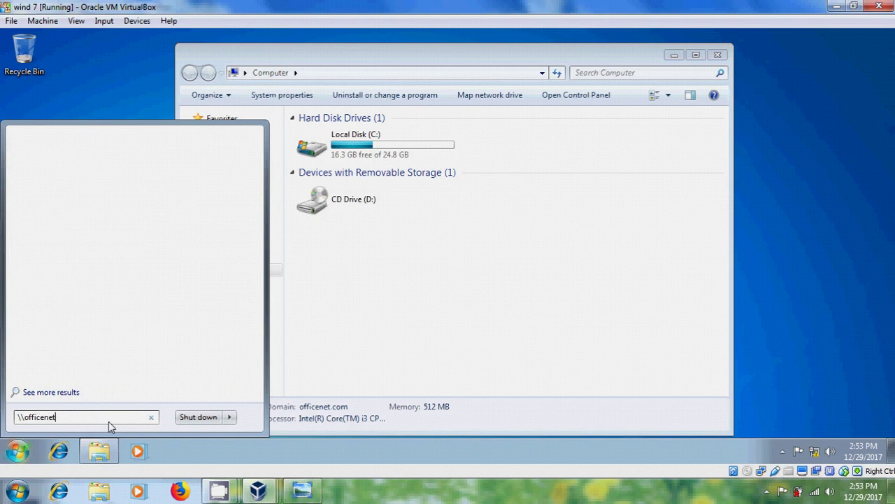
text(.com)
text(\)
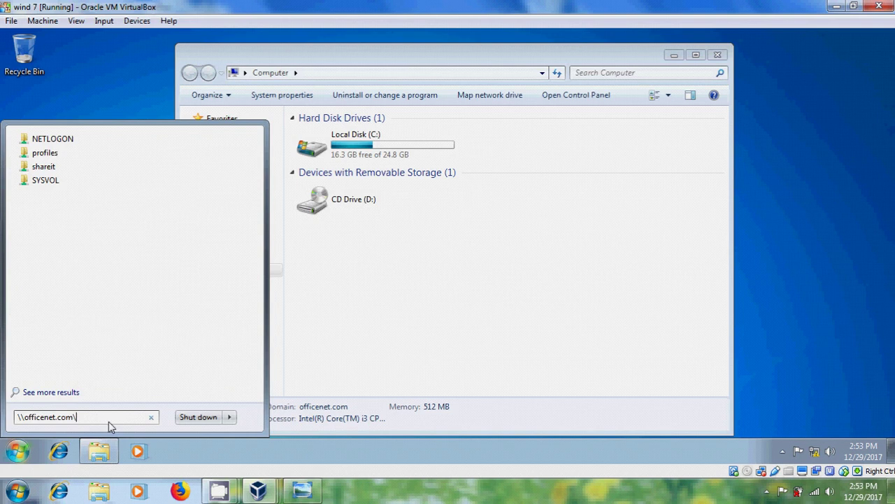
text(netlo)
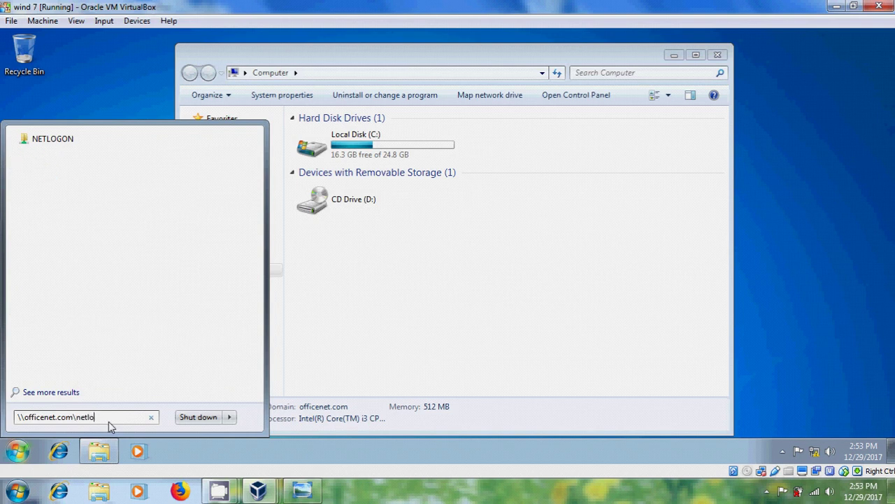
text(gon)
- Open the netlogon share, run mappingdrive.bat past the security warning, and close the folder
key(Return)
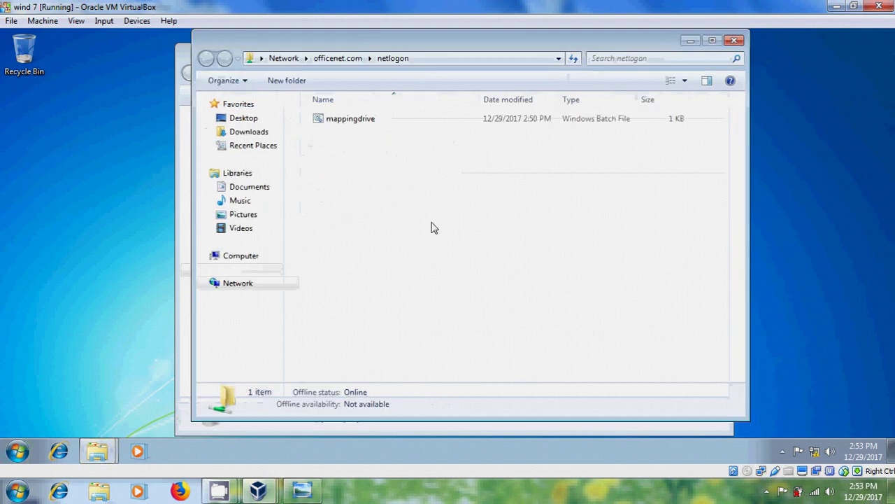
click(365, 120)
right_click(365, 118)
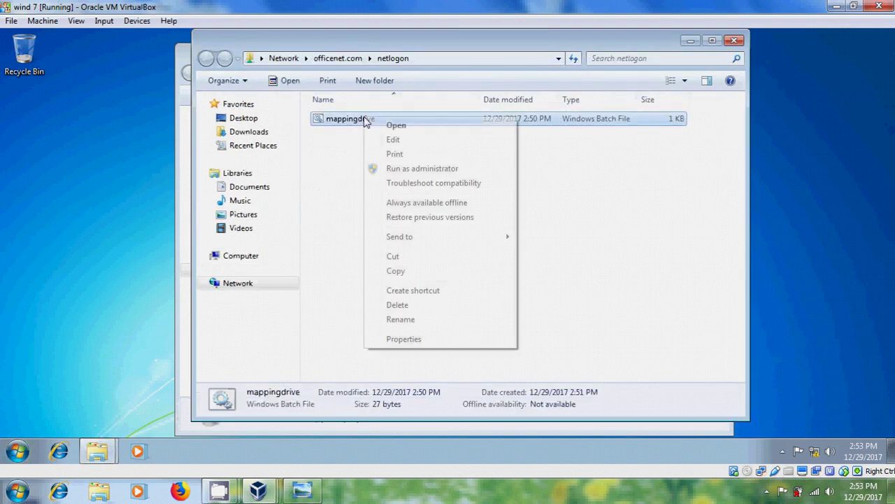
click(443, 128)
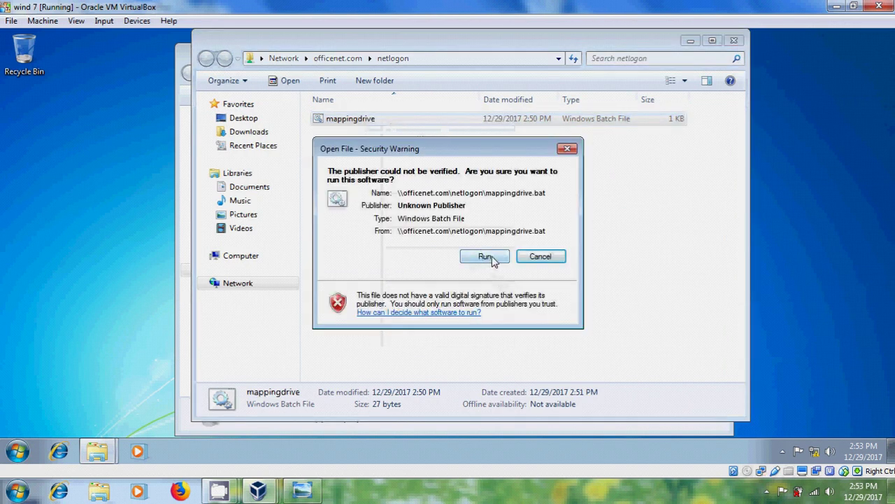
click(492, 259)
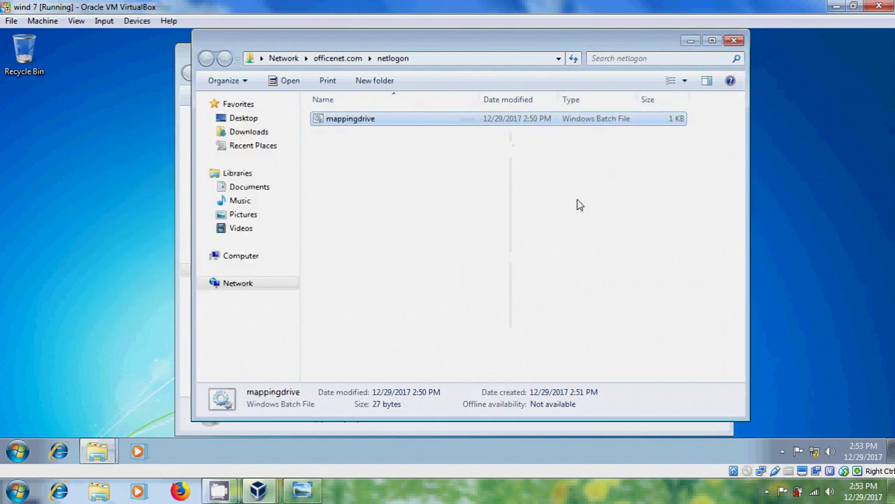
click(734, 41)
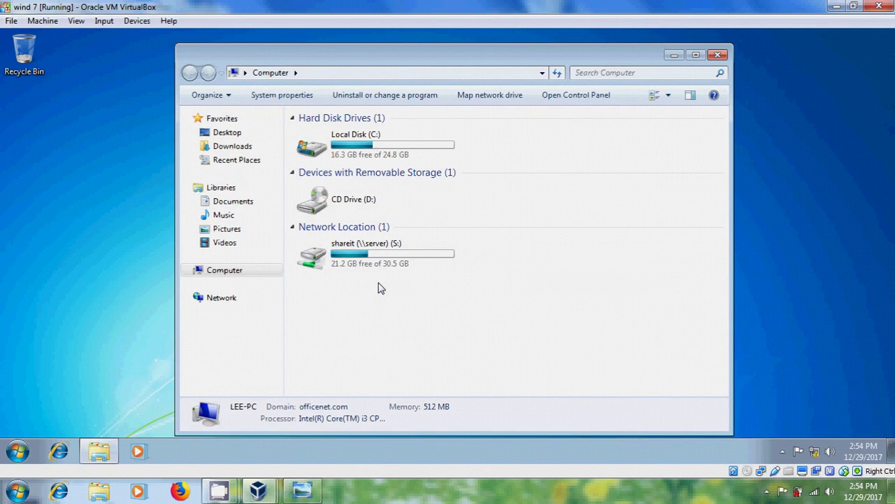
- Disconnect the mapped shareit (S:) network drive in the Computer view
click(374, 259)
right_click(373, 260)
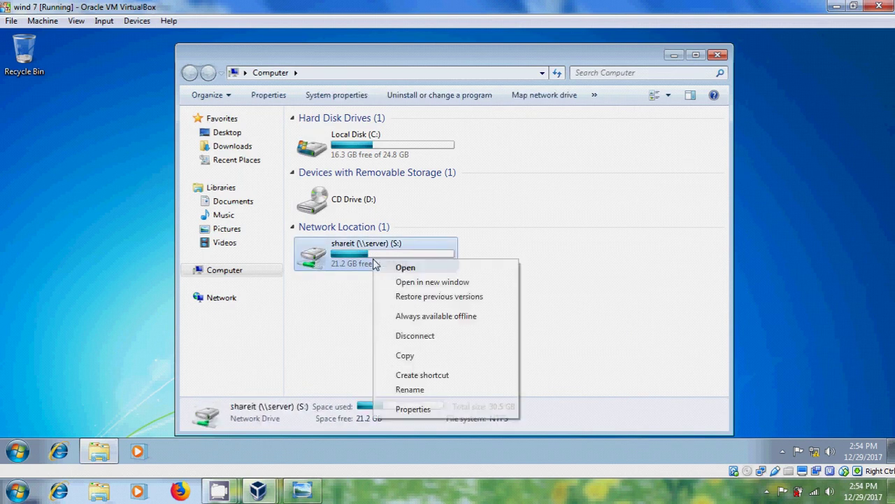
click(459, 336)
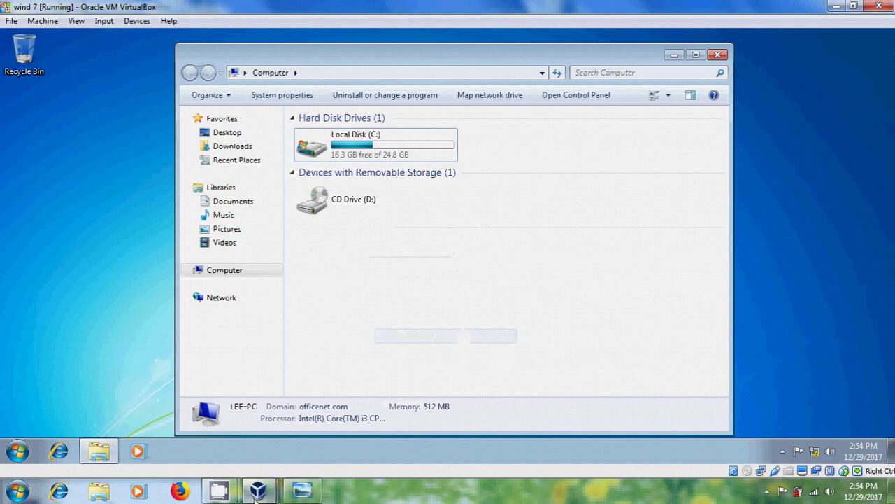
- Launch Group Policy Management maximized and select the expanded officenet.com domain under Forest > Domains
mouse_move(258, 491)
click(412, 424)
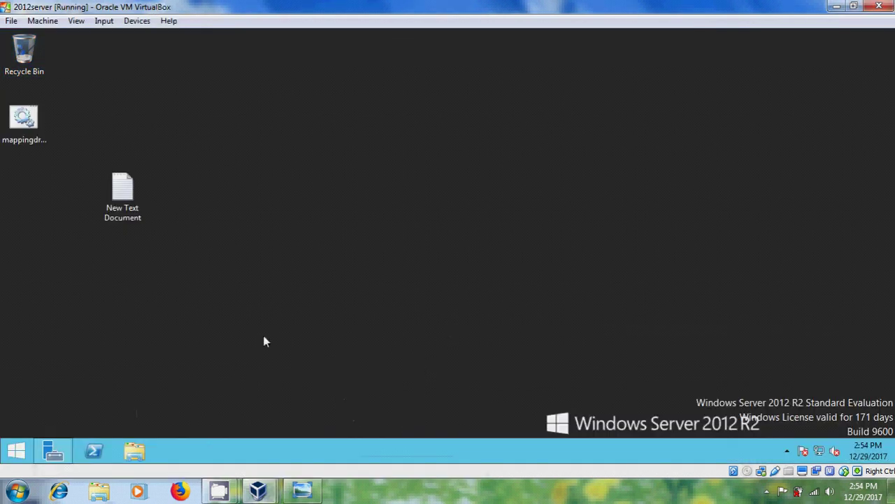
click(53, 451)
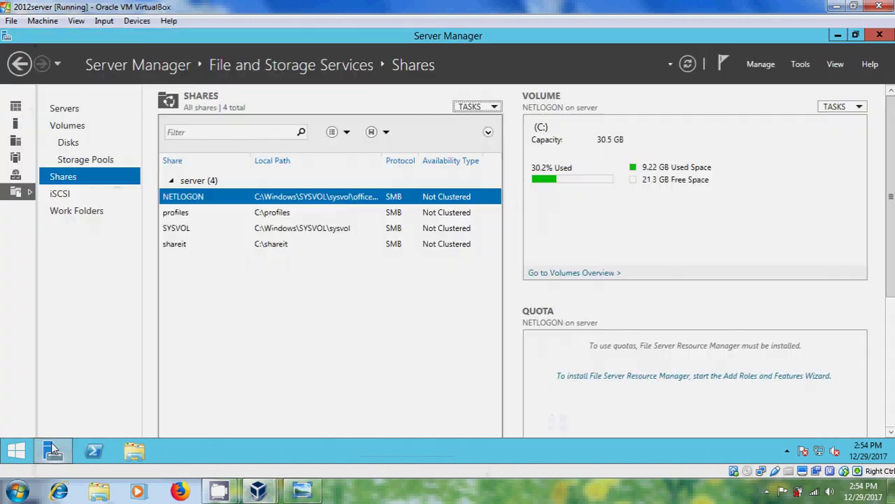
click(803, 65)
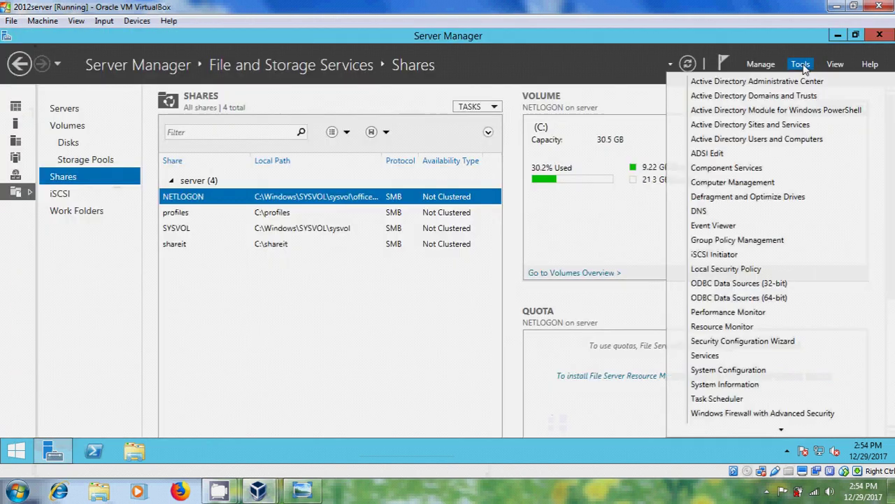
click(767, 245)
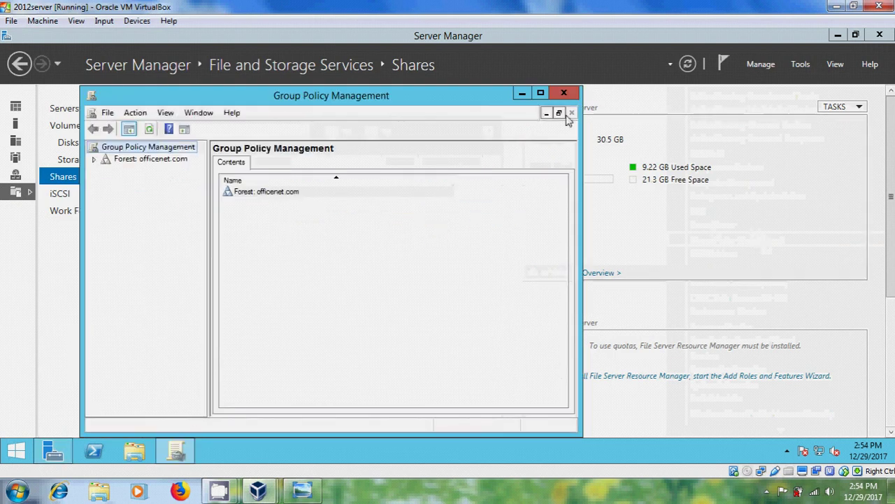
click(541, 96)
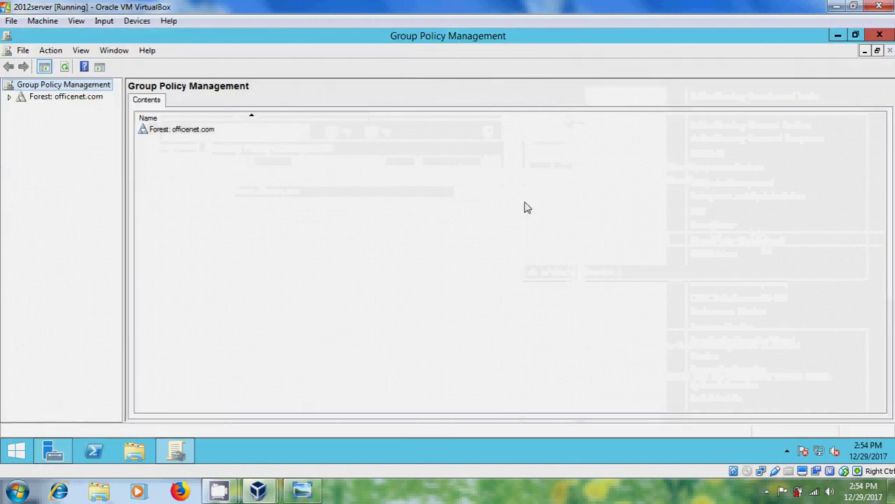
click(10, 97)
click(22, 109)
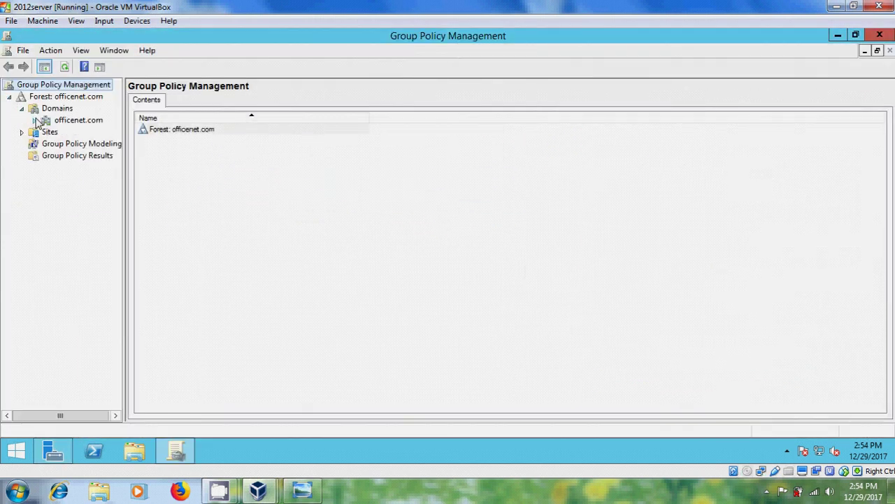
click(34, 121)
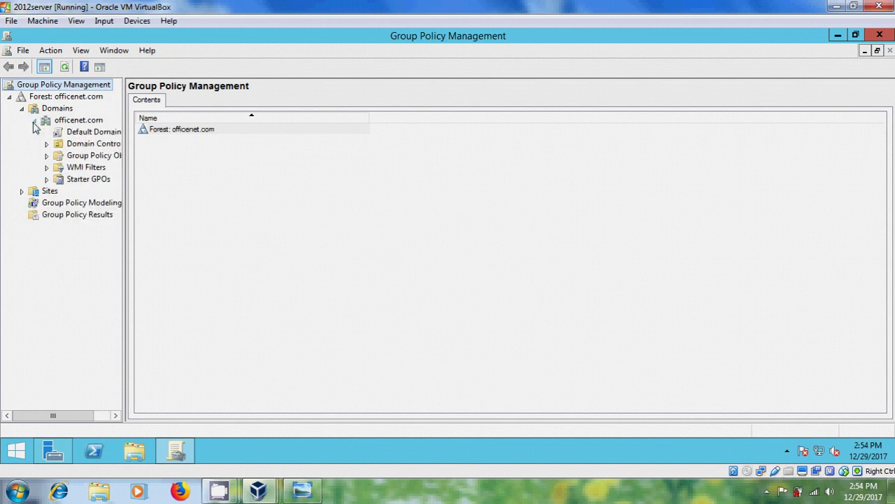
click(87, 121)
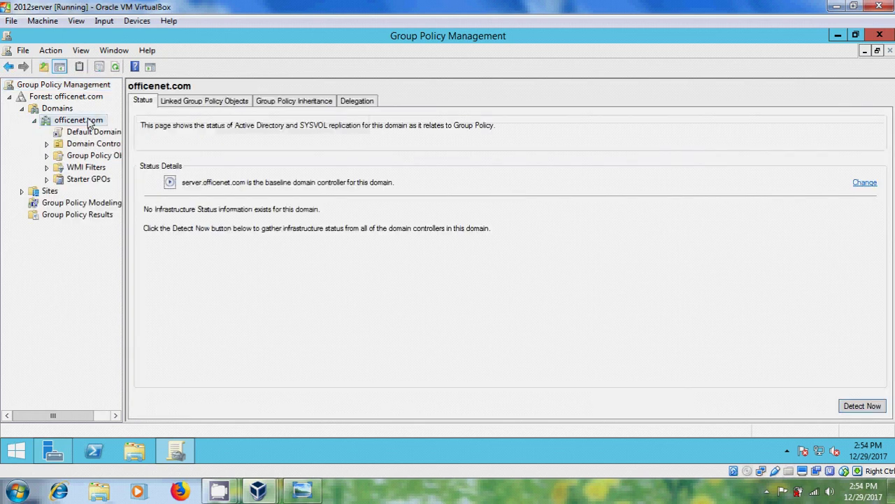
- Create a new GPO named 'mappingdrive' linked to the officenet.com domain
right_click(88, 123)
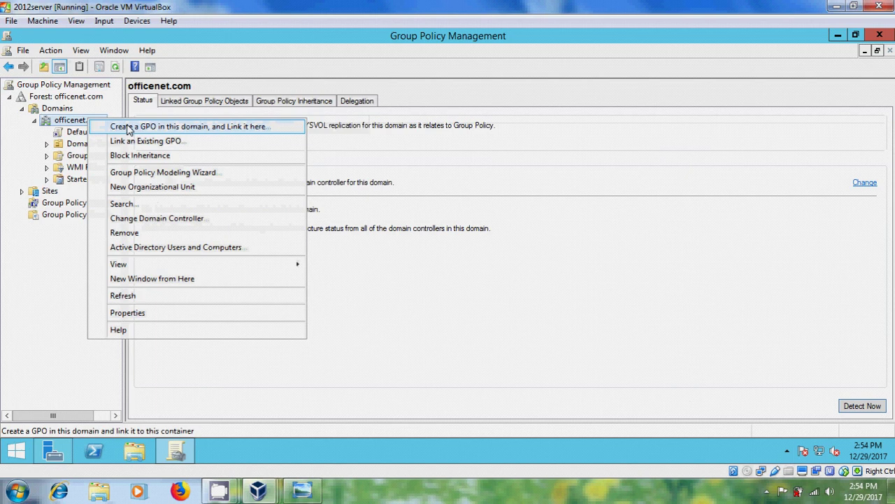
click(129, 128)
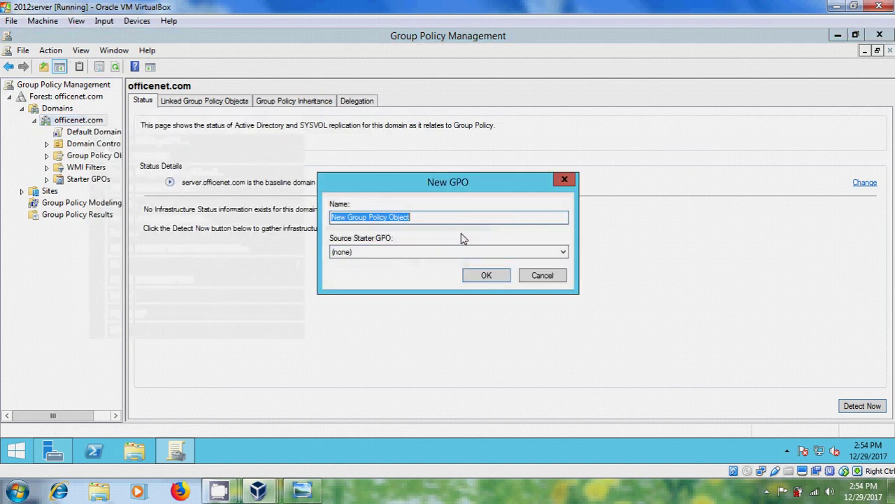
text(m)
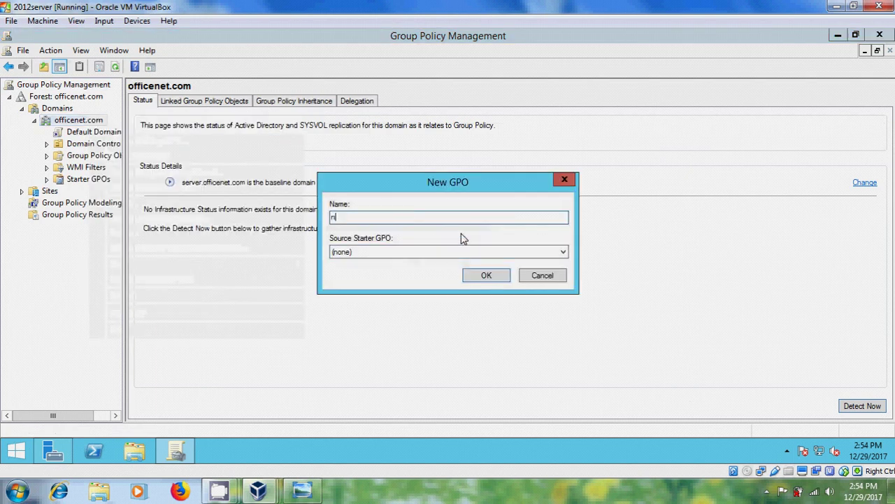
text(appi)
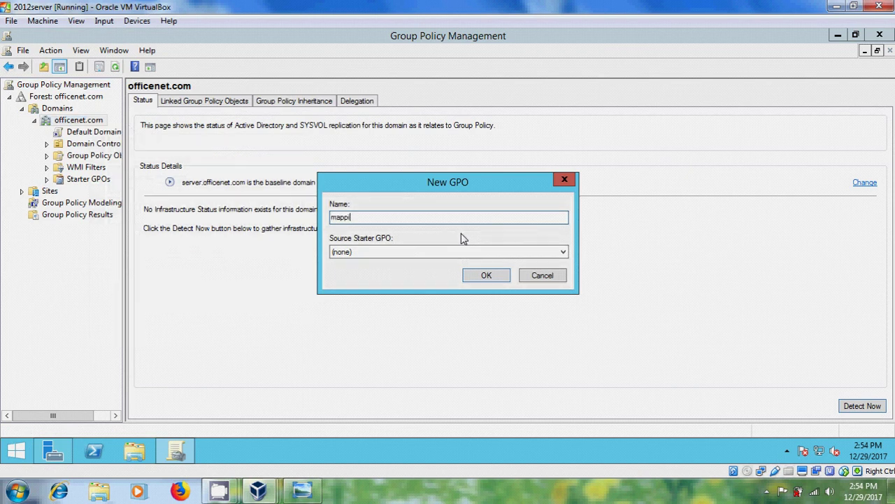
text(ngdri)
text(ve)
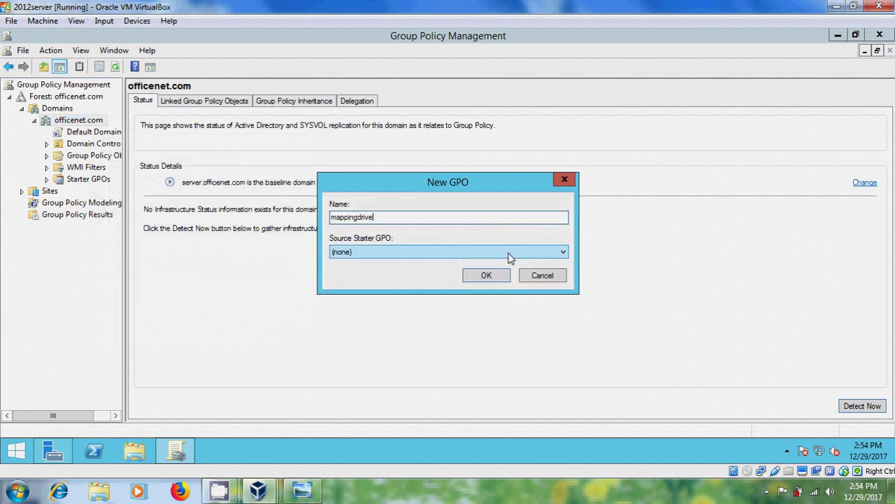
click(487, 276)
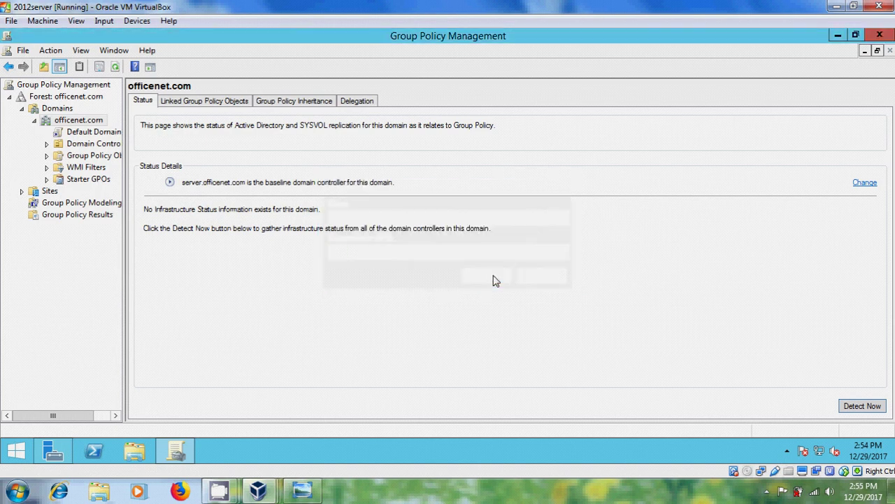
- Select the mappingdrive GPO link, dismiss the link warning, and bring up its actions
click(93, 144)
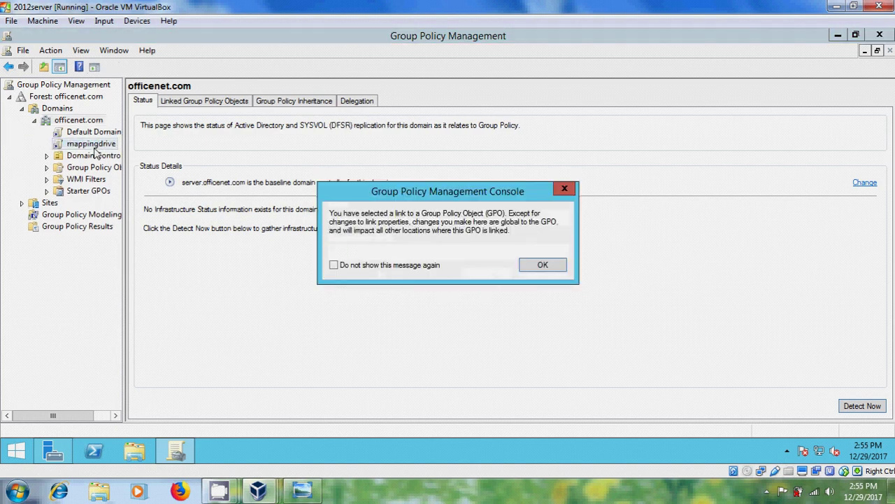
key(Return)
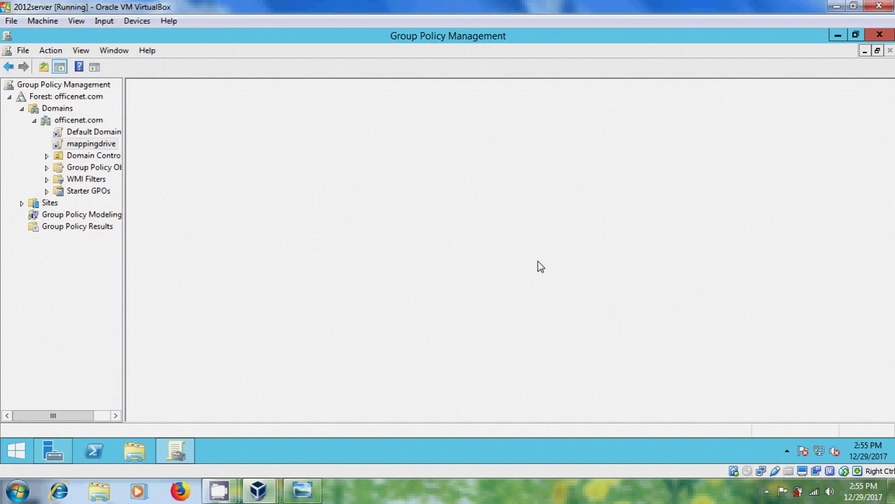
right_click(103, 147)
- Edit mappingdrive and navigate to User Configuration > Windows Settings > Scripts (Logon/Logoff)
click(130, 152)
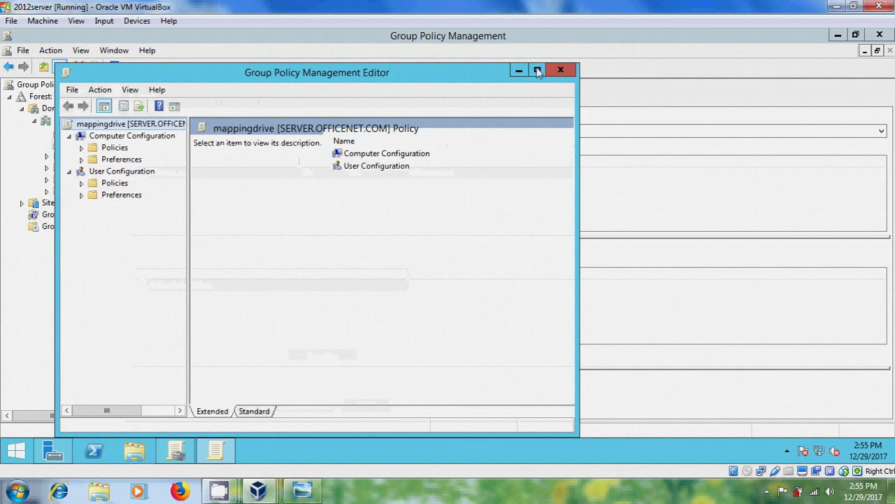
click(537, 69)
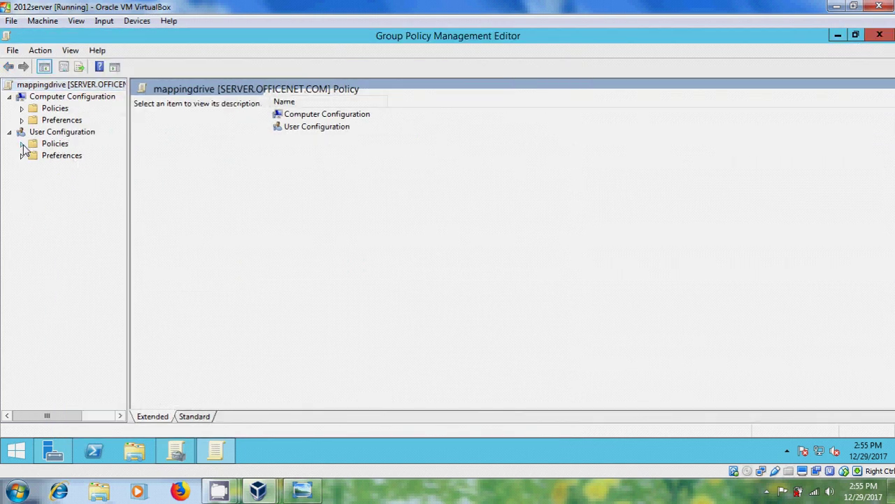
click(21, 144)
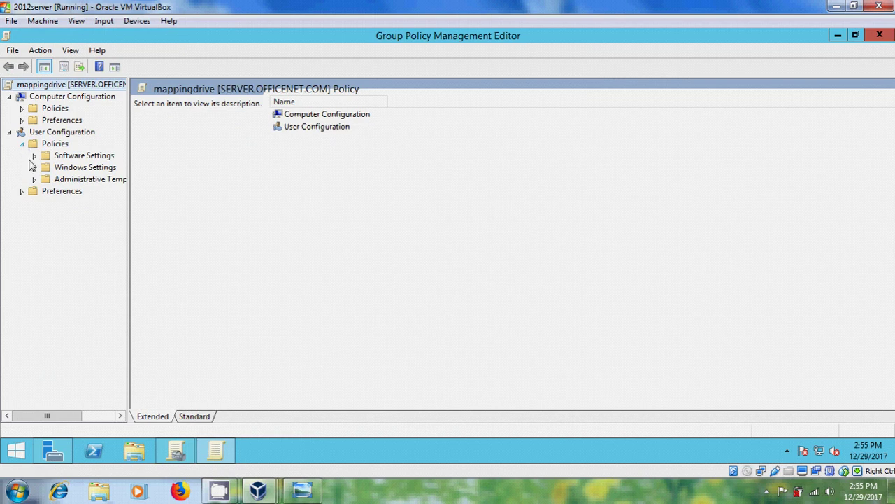
click(35, 168)
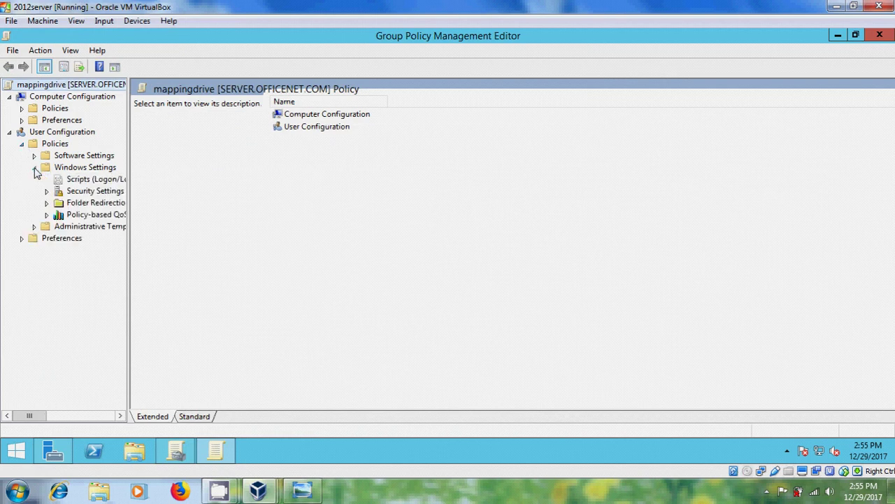
drag(129, 225, 196, 228)
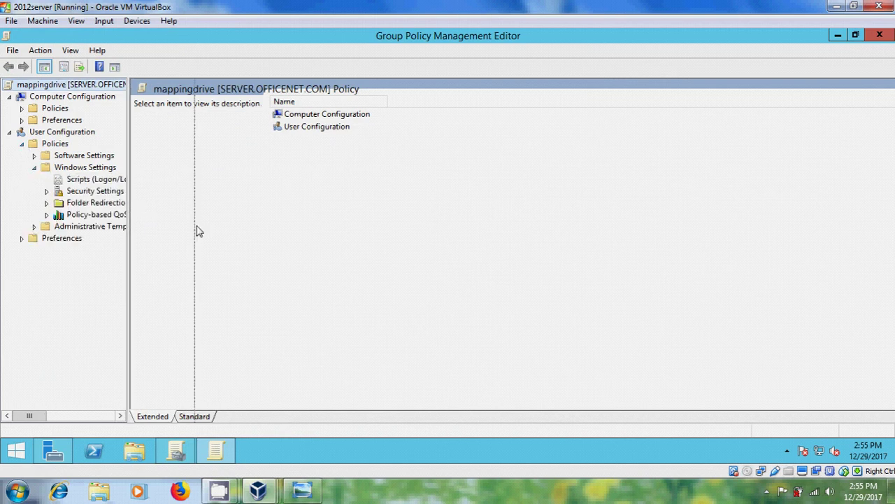
click(82, 180)
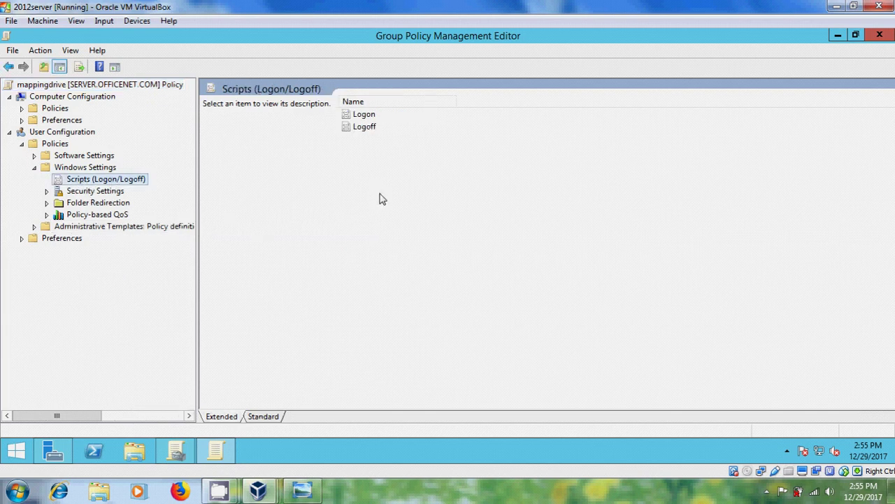
- Open the Logon script properties and briefly inspect the GPO's logon scripts folder
double_click(363, 115)
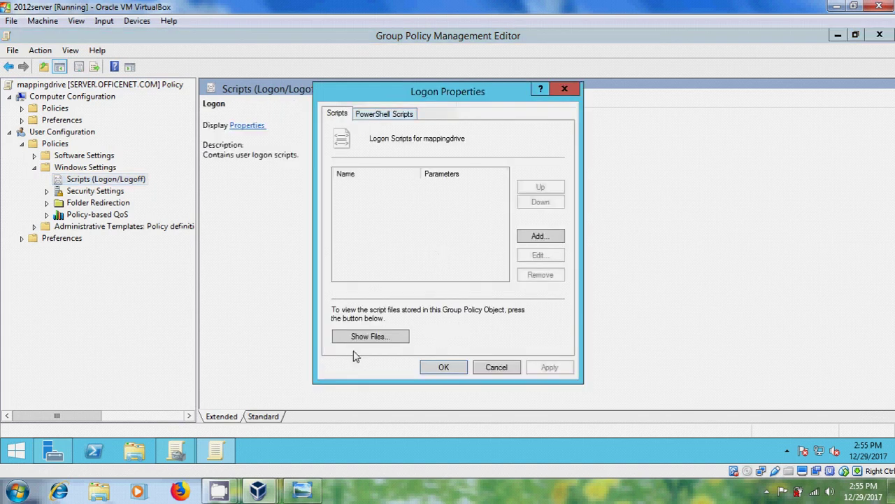
click(381, 338)
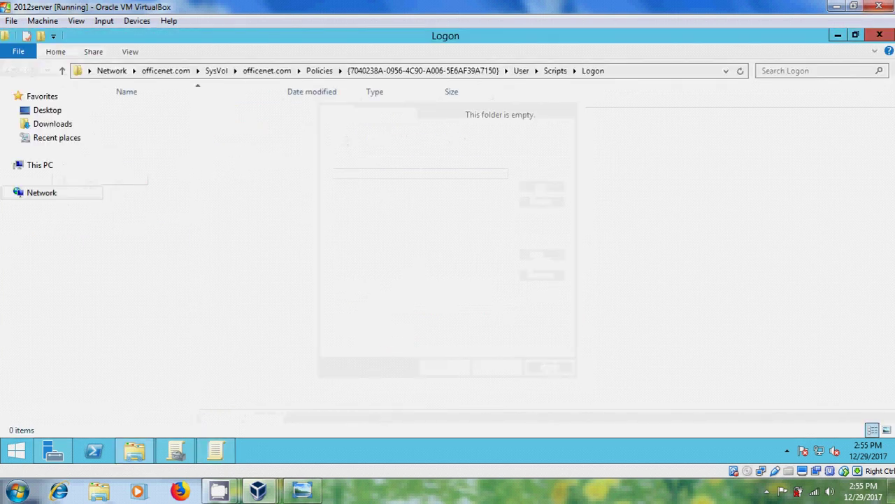
click(868, 36)
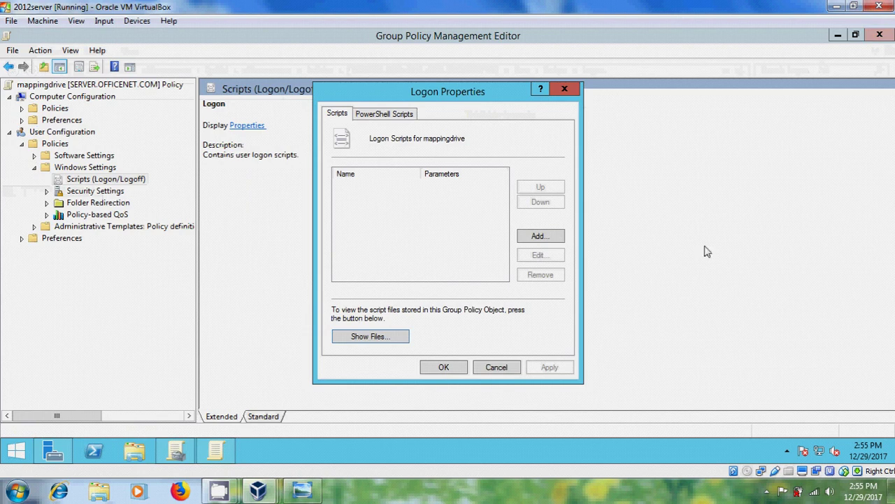
- Add \\officenet.com\netlogon\mappingdrive.bat as a logon script and save the properties
click(552, 238)
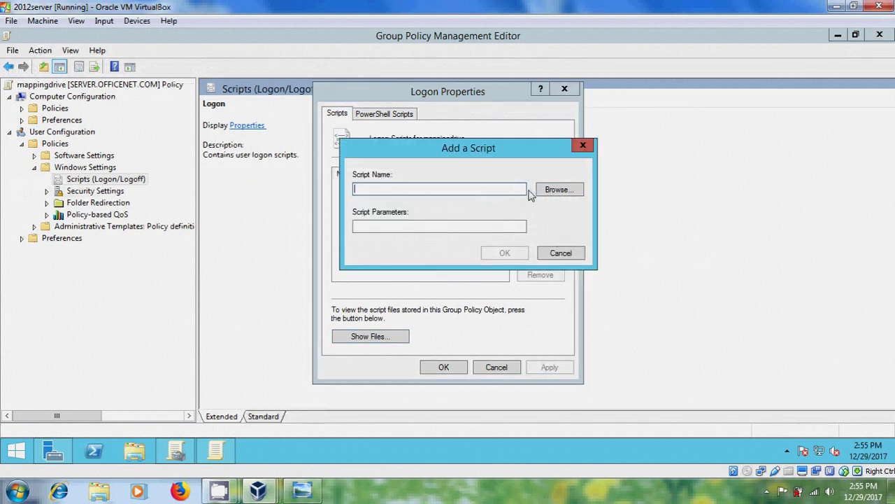
click(546, 190)
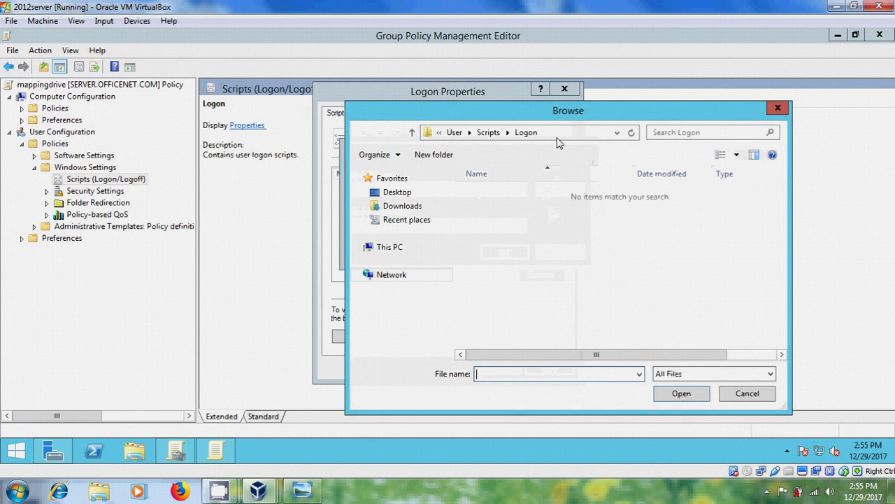
click(560, 138)
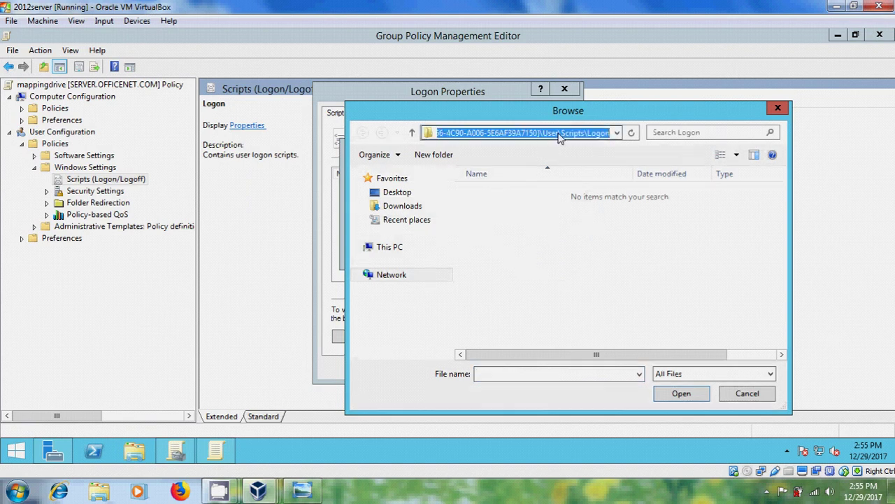
text(\\officenet.com)
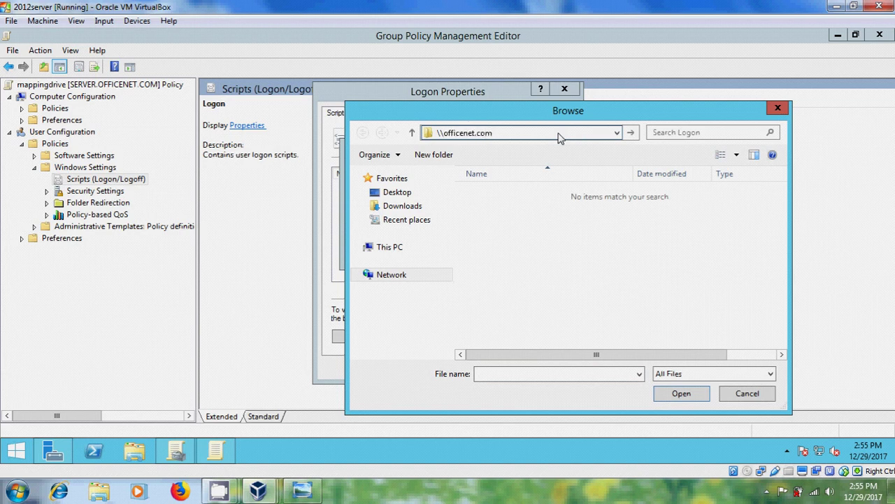
text(\)
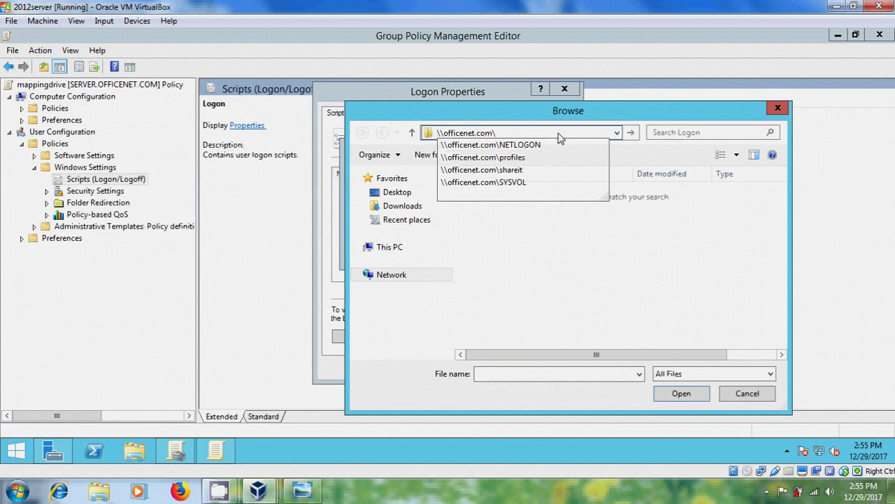
text(netlogo)
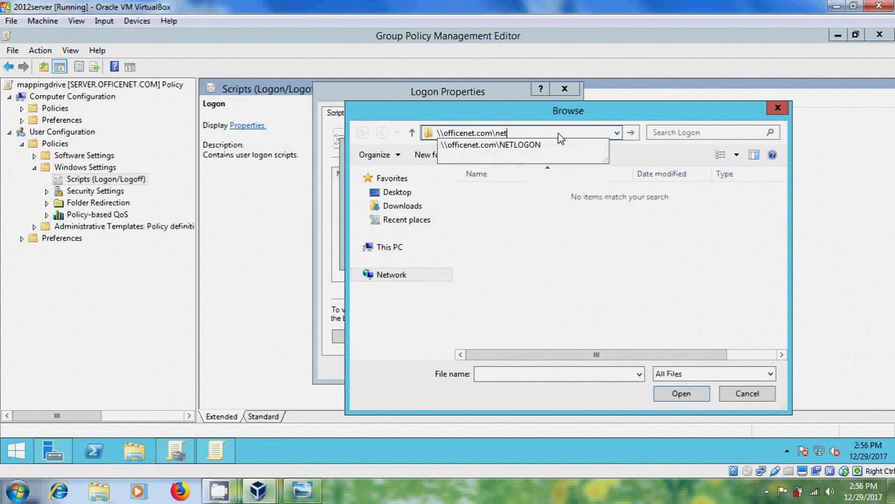
text(n)
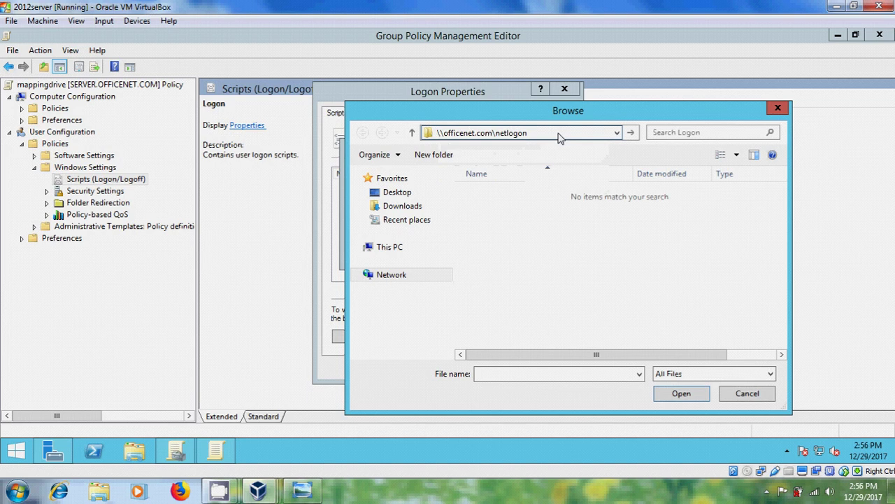
key(Return)
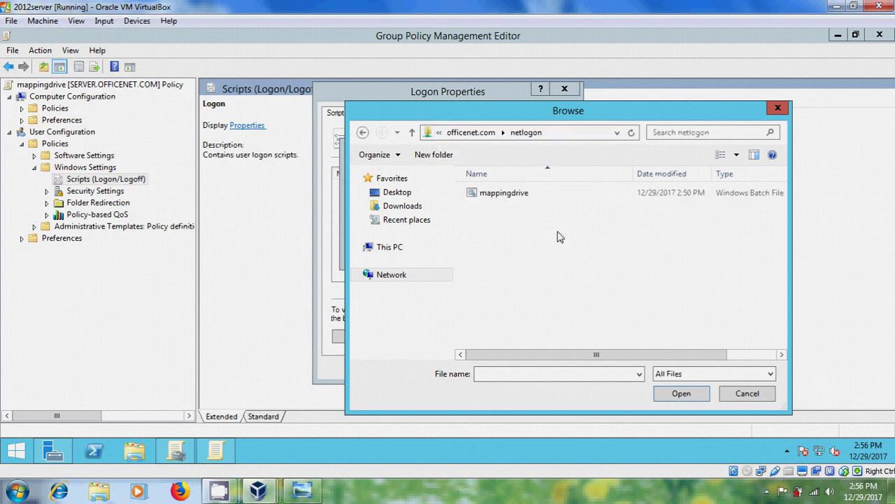
click(538, 195)
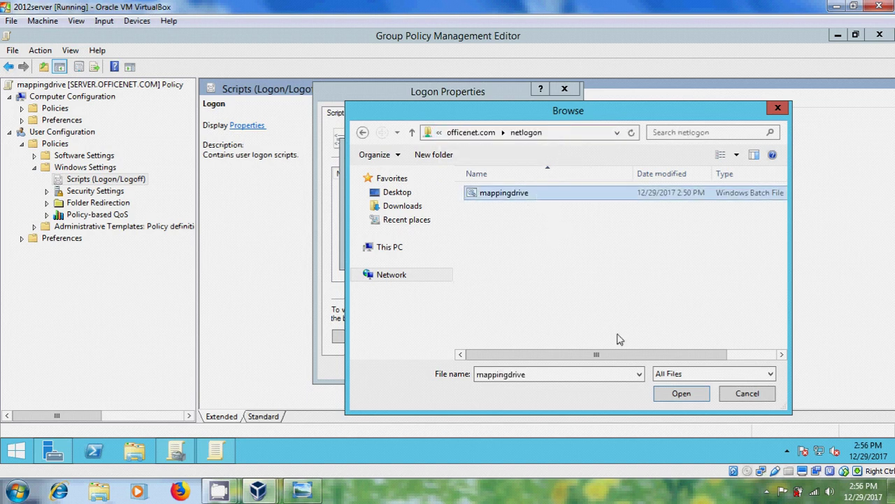
click(689, 396)
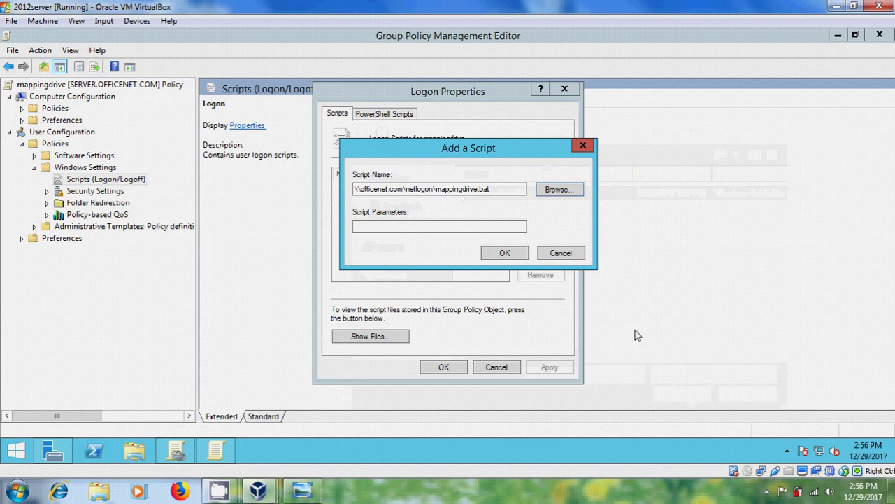
click(509, 256)
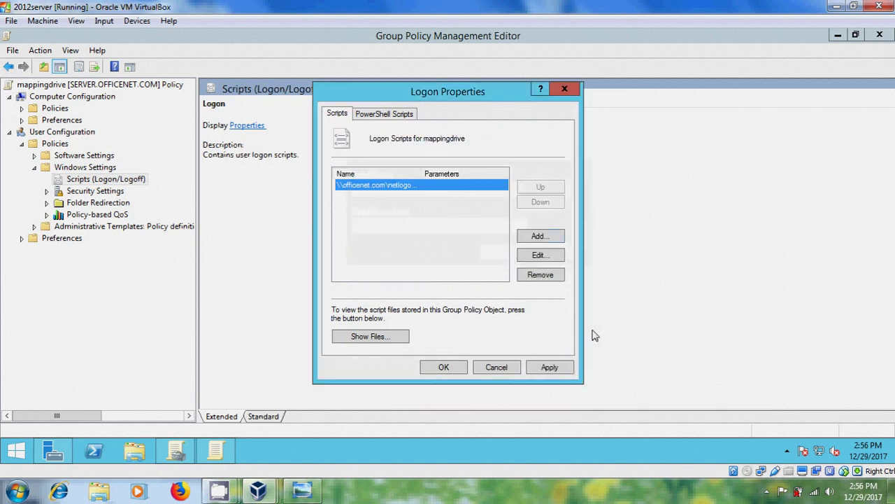
click(560, 367)
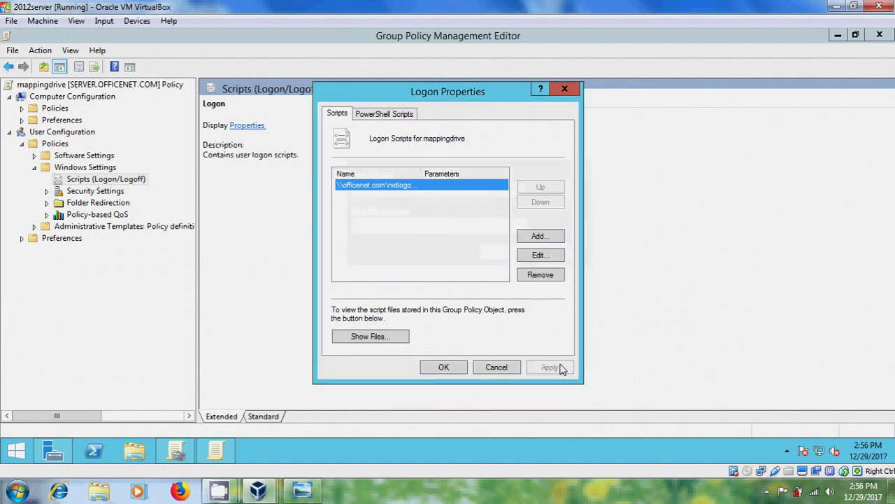
click(444, 368)
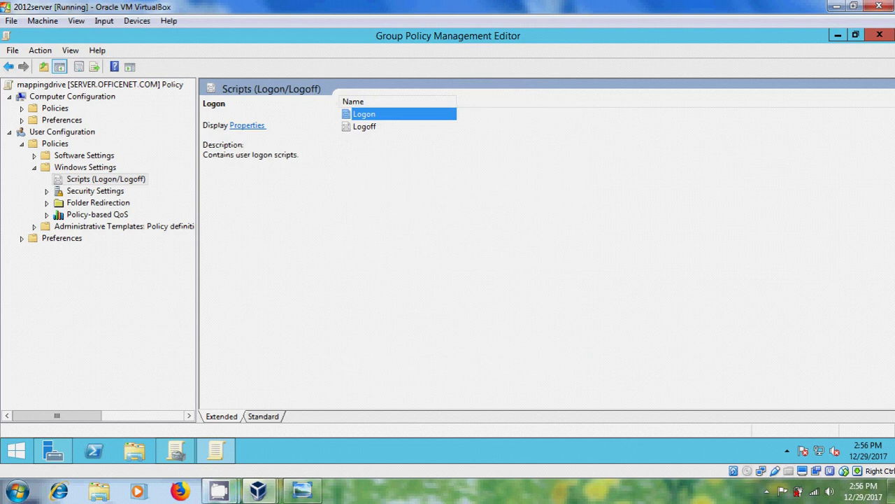
- On the Windows 7 client, run gpupdate /force from the Start search box
mouse_move(258, 490)
click(298, 420)
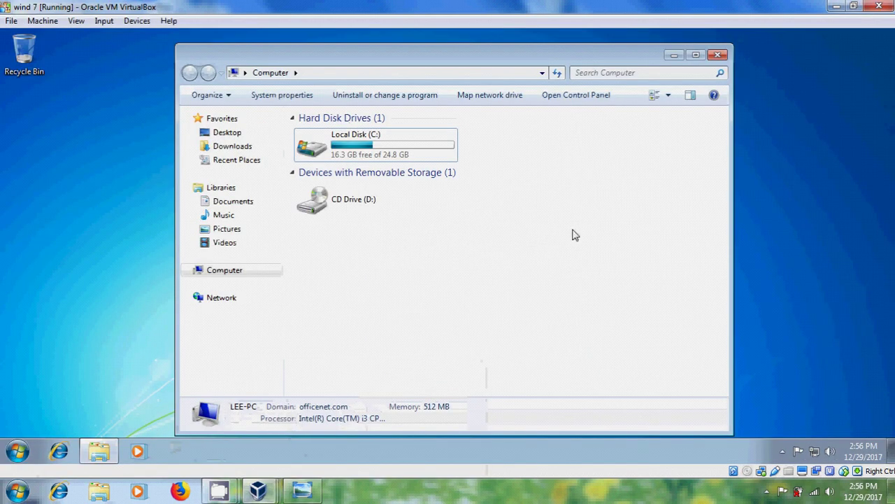
click(10, 455)
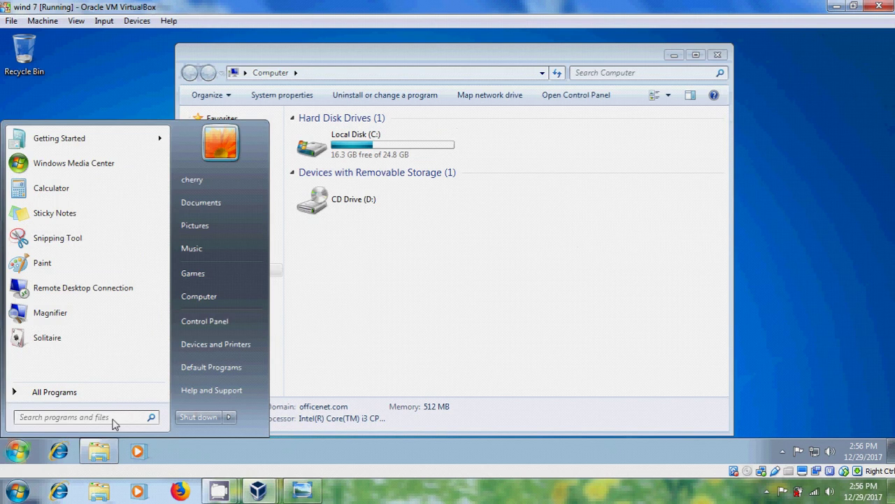
text(gpup)
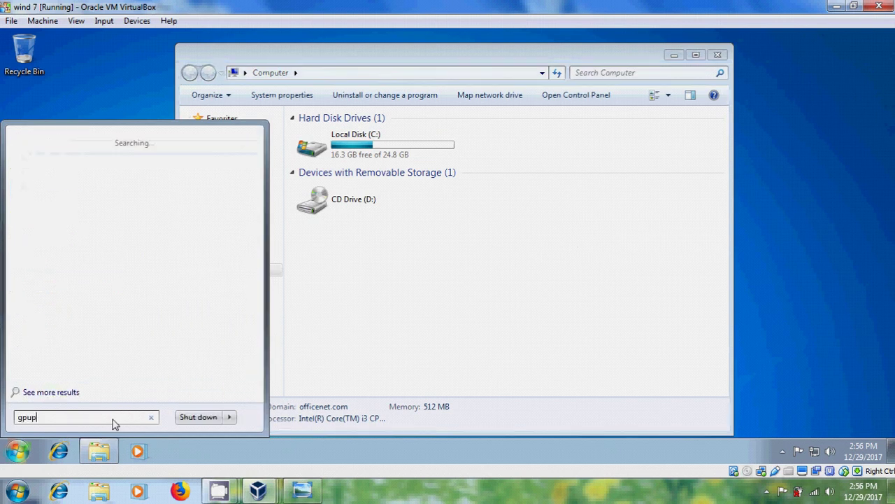
text(date /f)
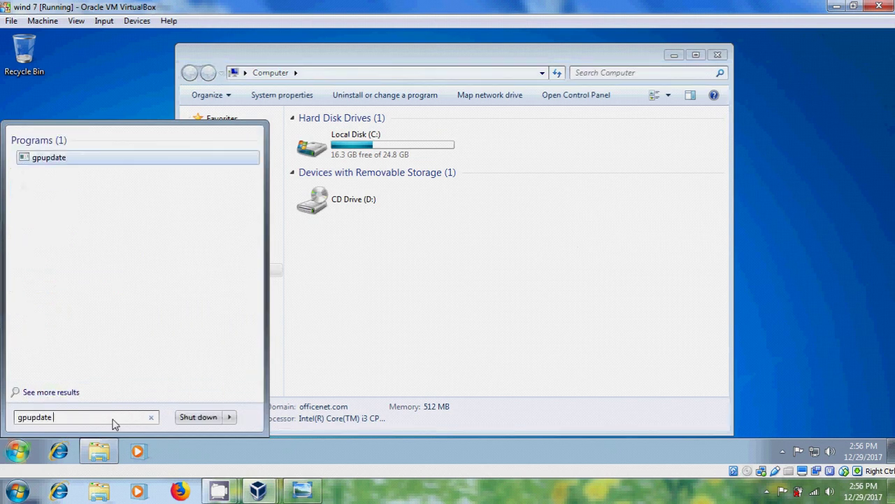
text(orce)
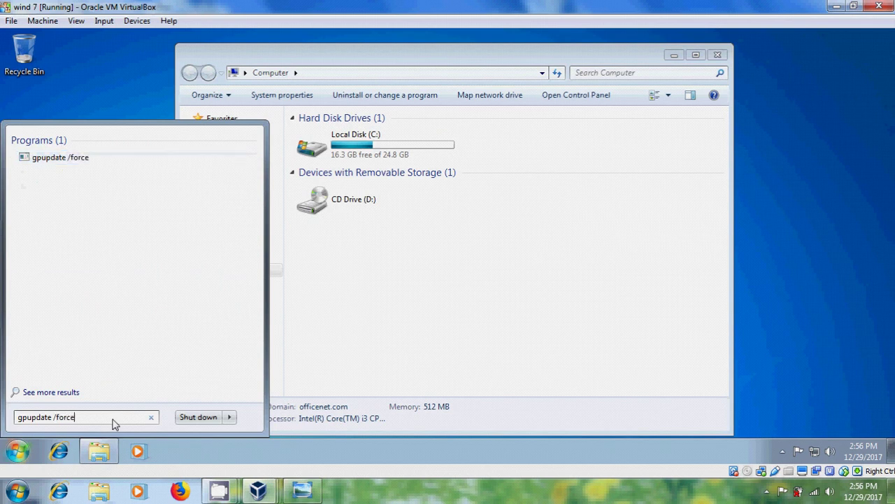
key(Return)
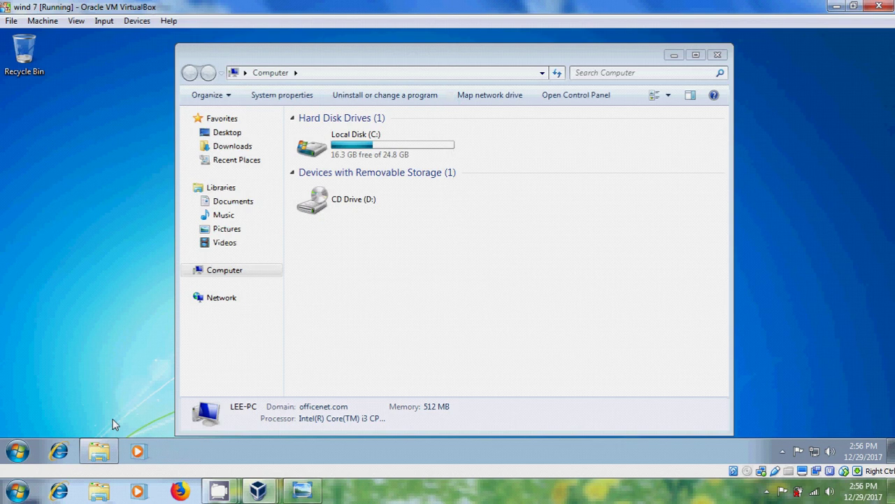
- Log off the Windows 7 domain user and sign back in with the account password
click(18, 451)
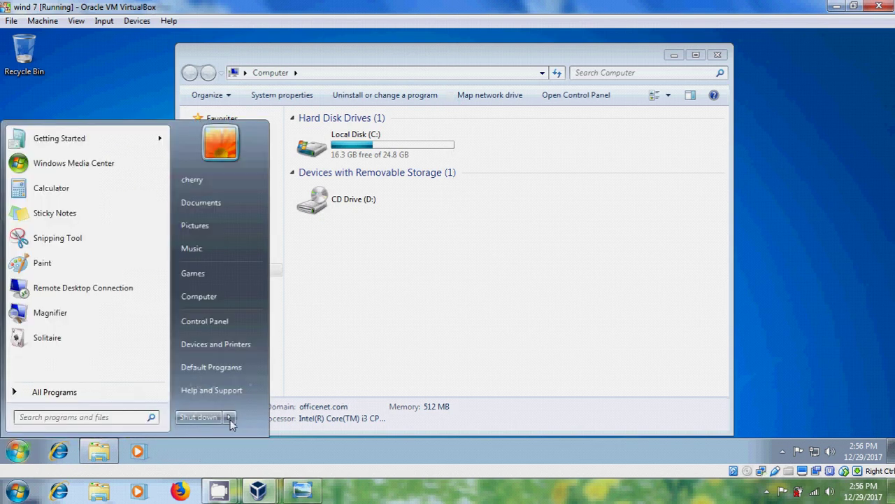
mouse_move(228, 417)
click(269, 369)
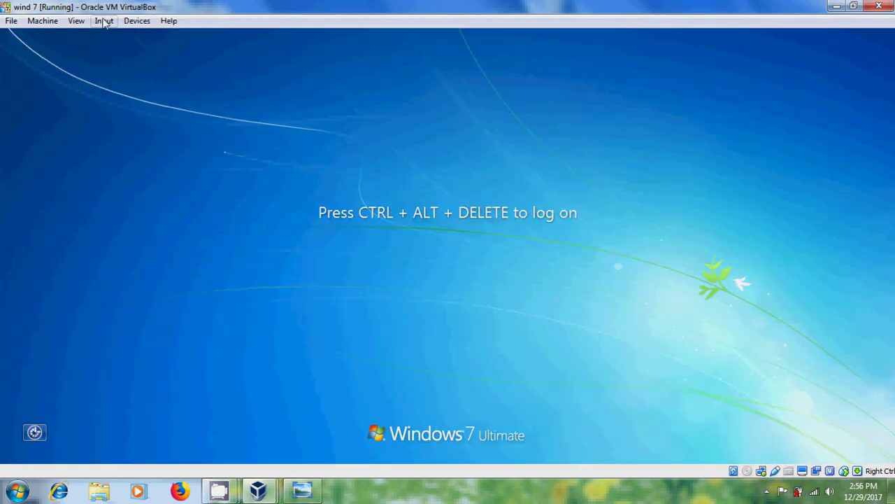
click(104, 20)
click(258, 61)
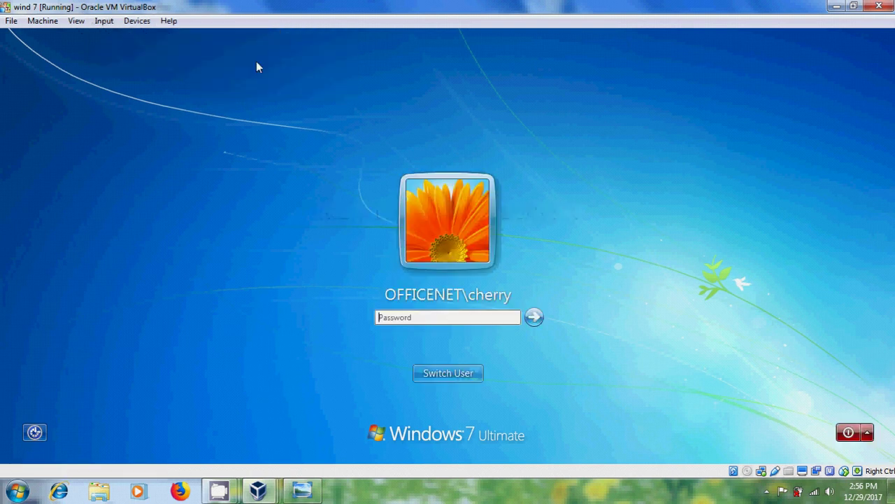
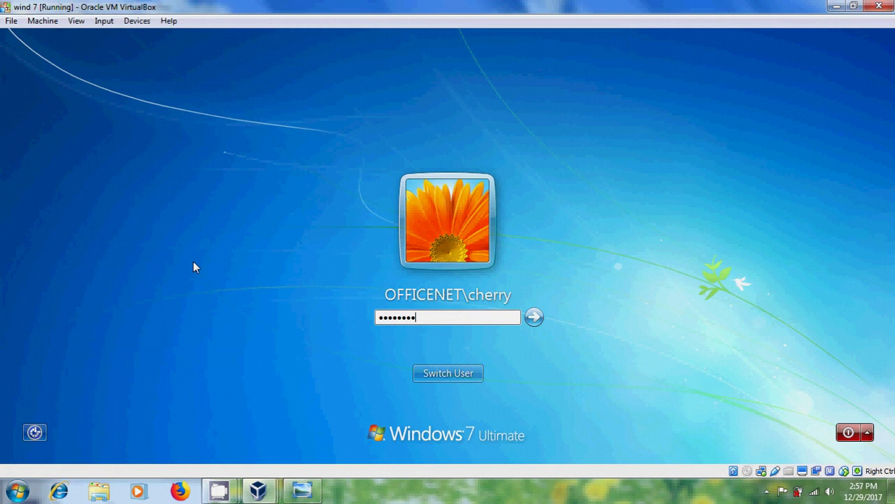
key(Return)
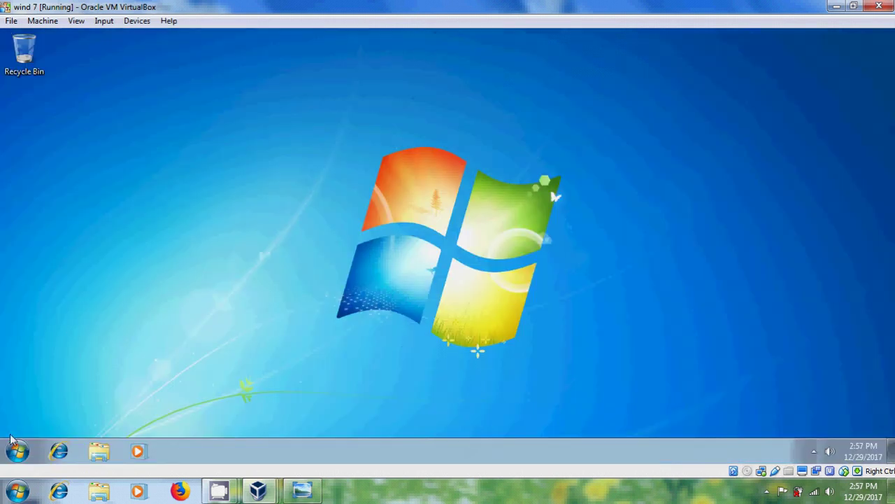
- Open Computer to confirm shareit is mapped as drive S:, then show the title slide
click(15, 452)
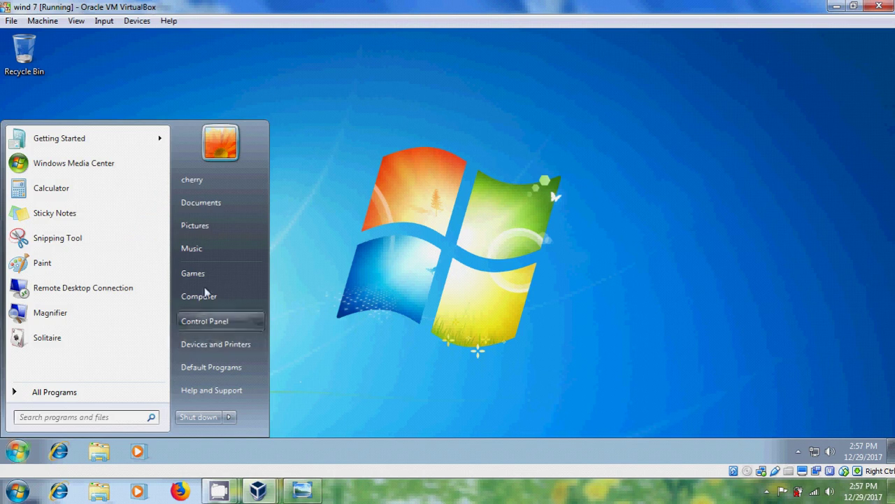
click(231, 296)
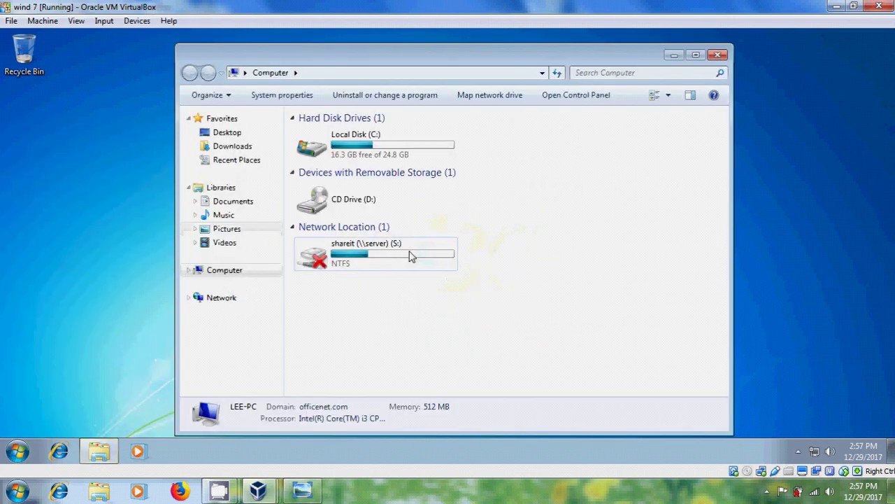
mouse_move(376, 253)
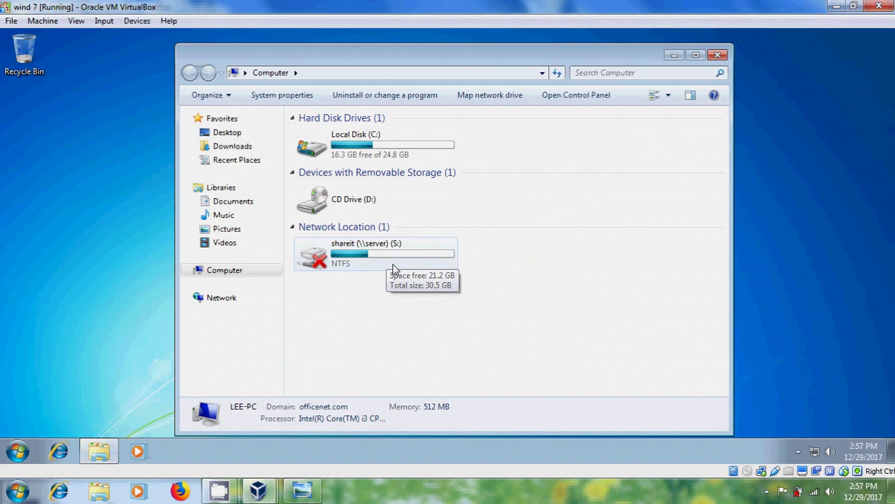
click(302, 489)
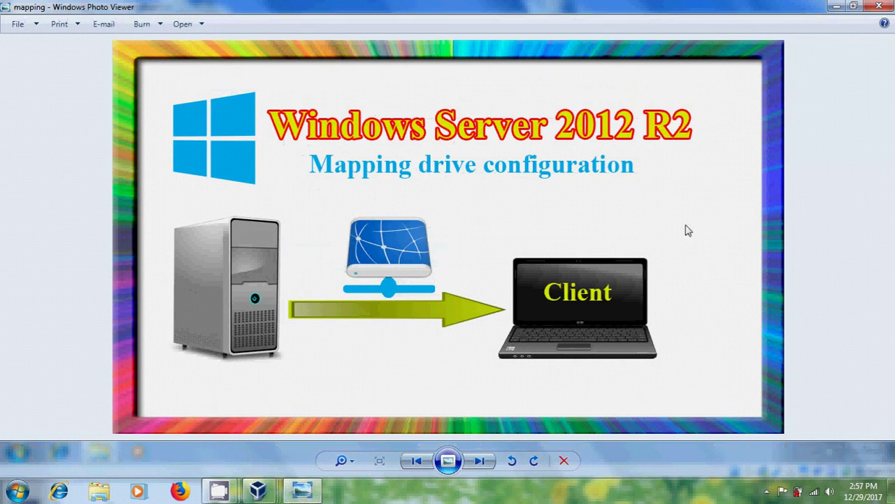
- Minimize the Photo Viewer slide and the VirtualBox window to reveal the host desktop
click(837, 7)
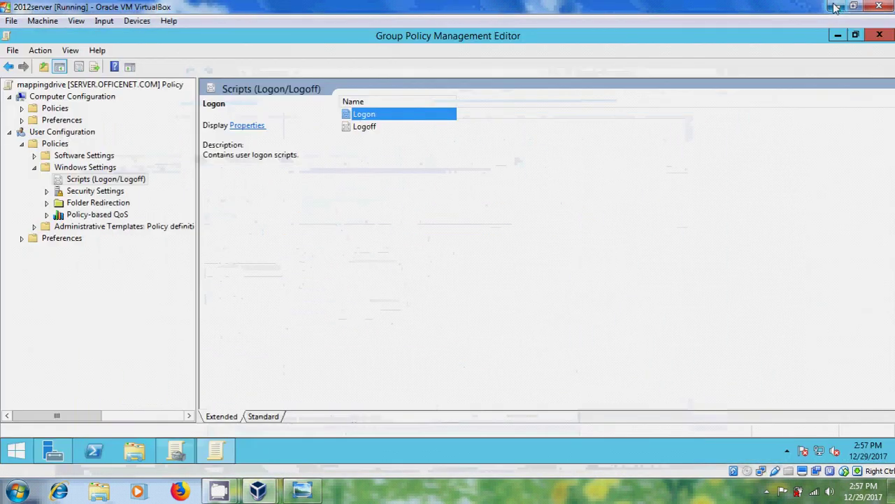
click(837, 6)
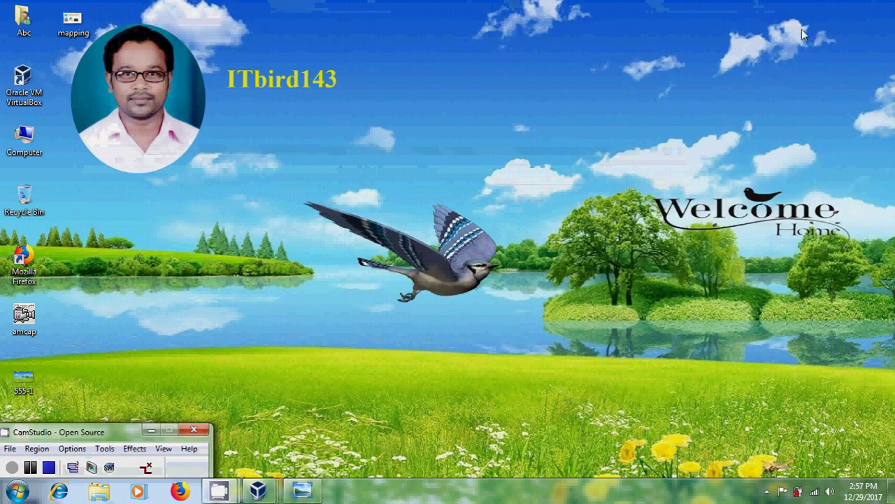